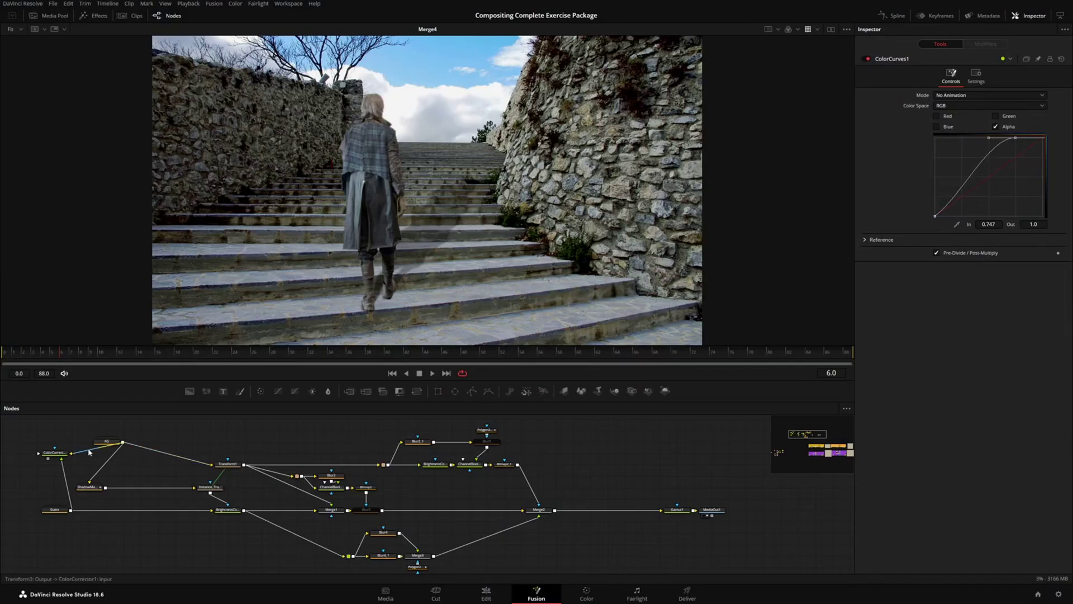
Clear the node selection and pan the graph to the His_Simplified group ending in Merge7
drag(39, 427, 789, 563)
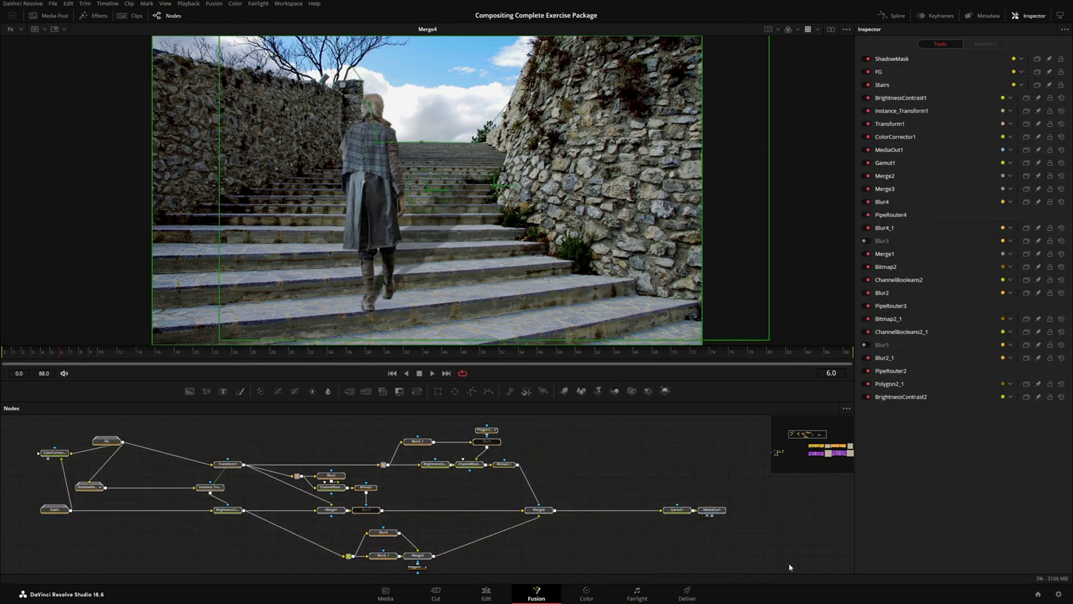
click(586, 465)
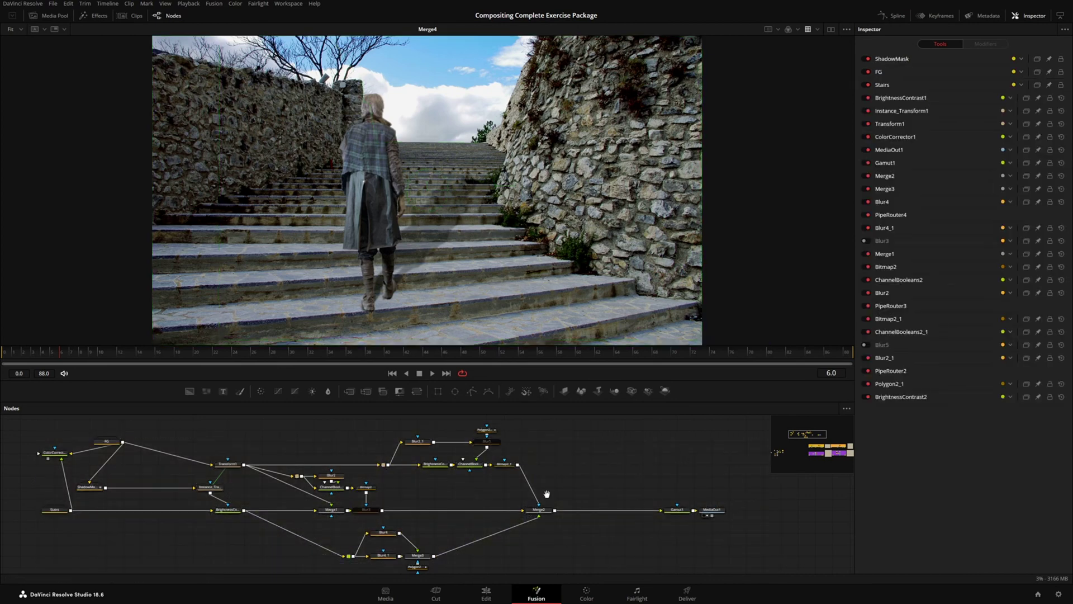
drag(546, 494, 520, 472)
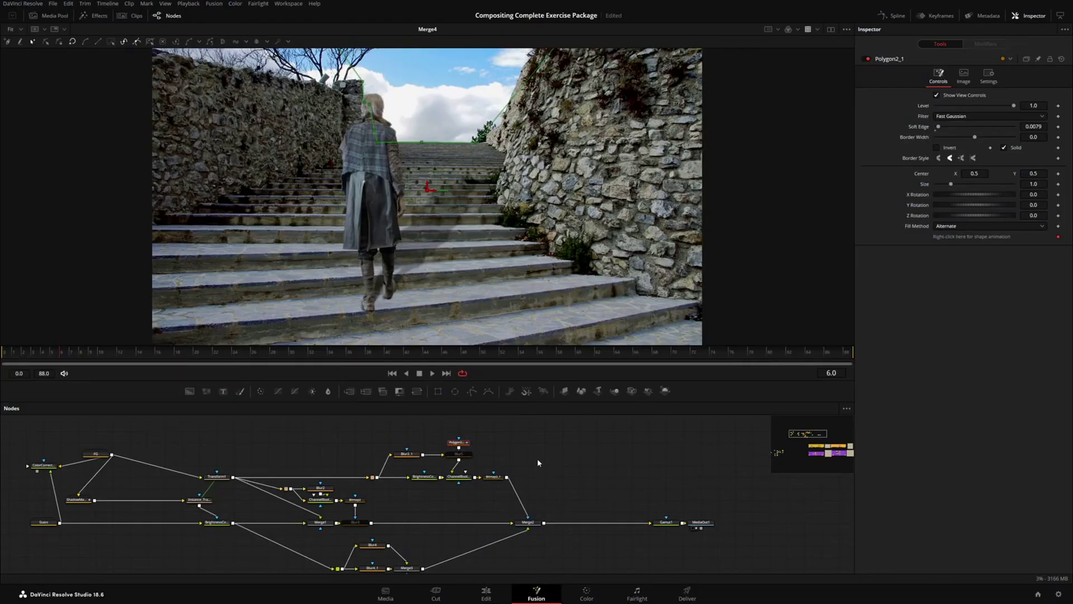
drag(667, 488, 617, 452)
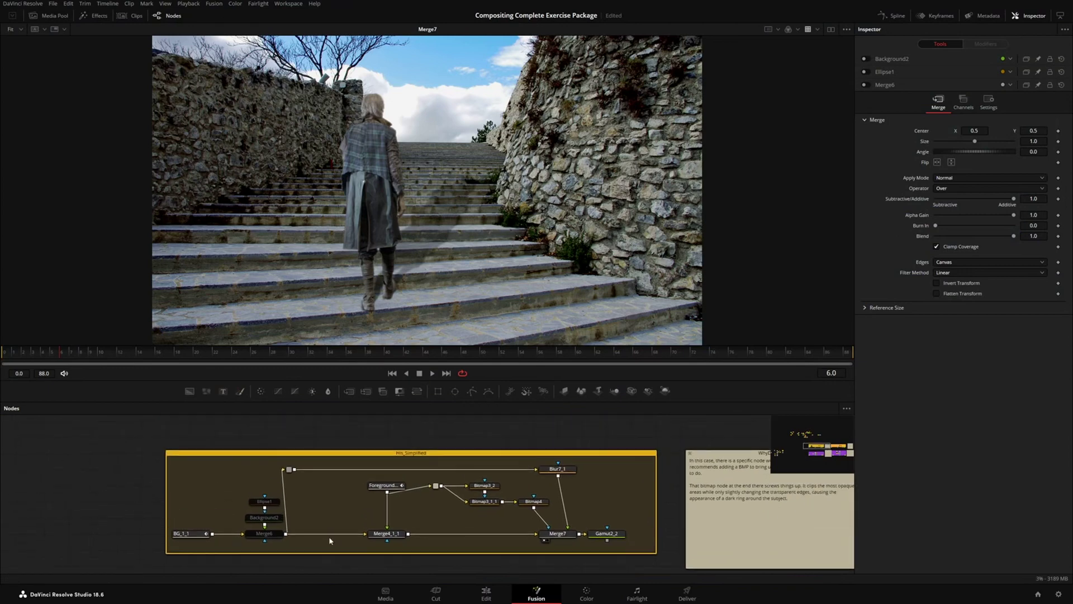
Return to the main tree and inspect ChannelBooleans2_1's thin Subtract edge-outline matte
drag(162, 436, 629, 562)
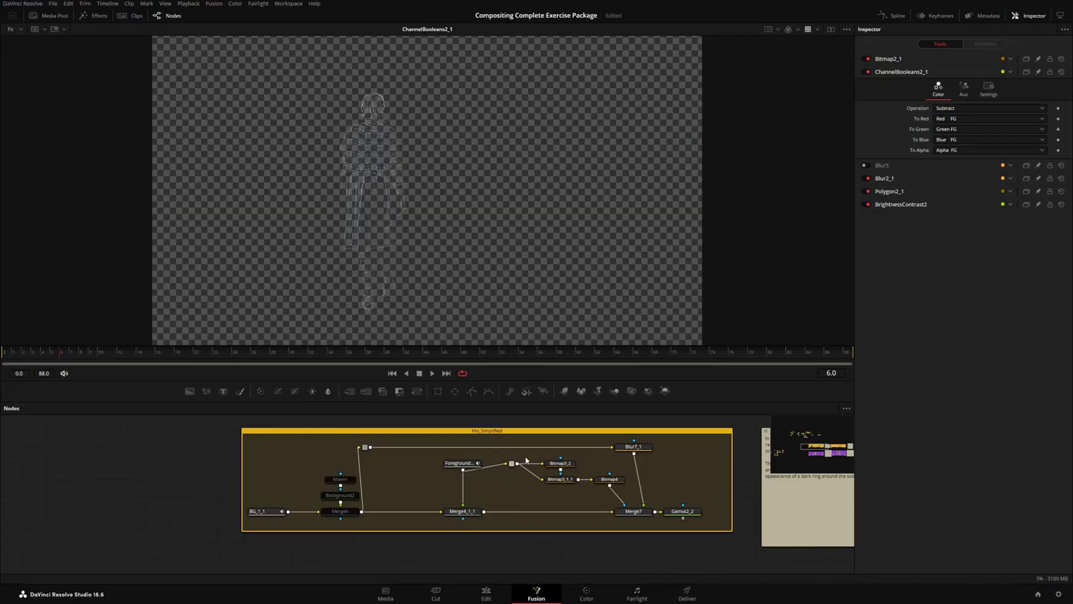
drag(539, 457, 607, 488)
drag(569, 454, 587, 502)
click(581, 507)
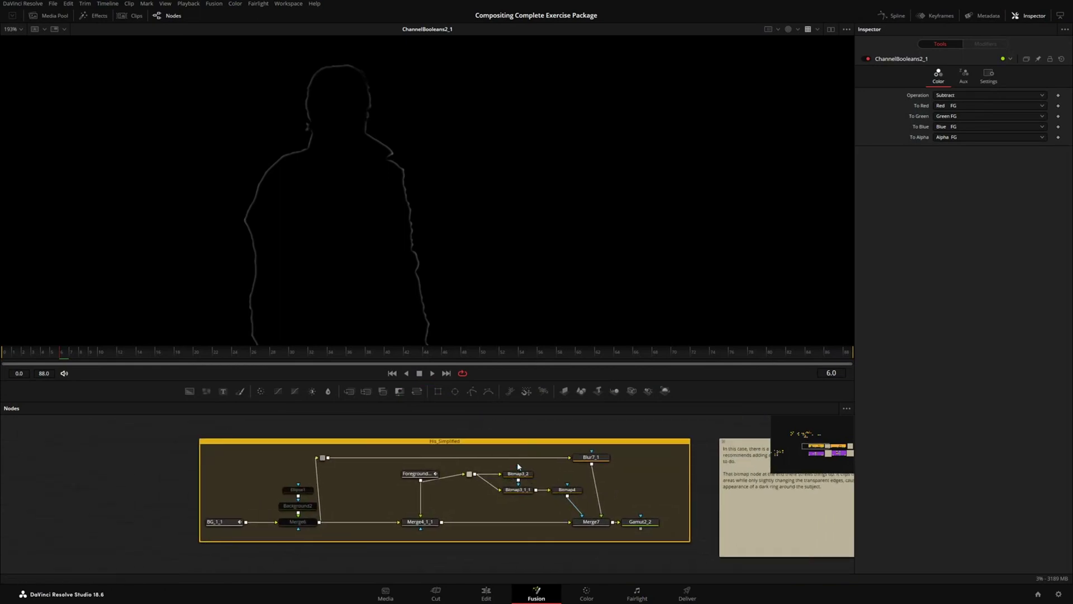
drag(565, 492, 566, 491)
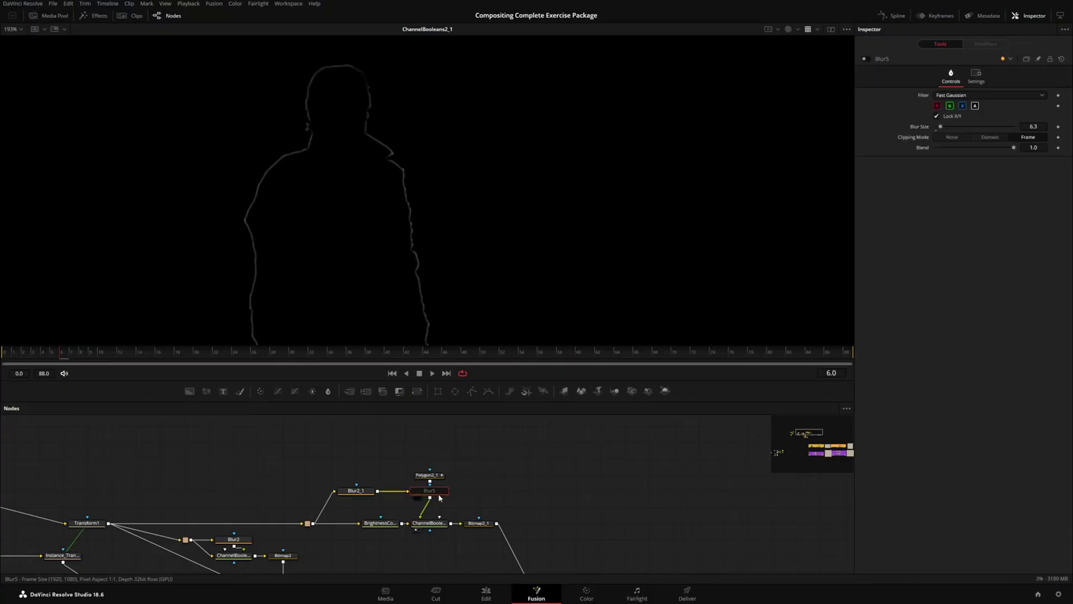
Re-enable the bypassed Blur5 node and inspect its blurred matte
key(1)
key(ctrl+p)
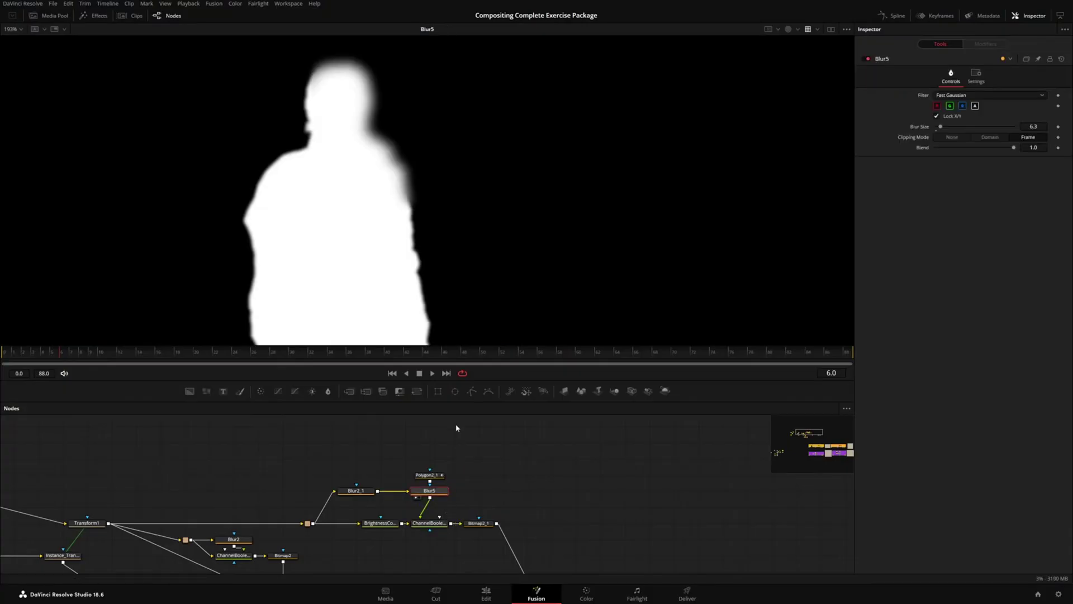
drag(420, 189, 437, 230)
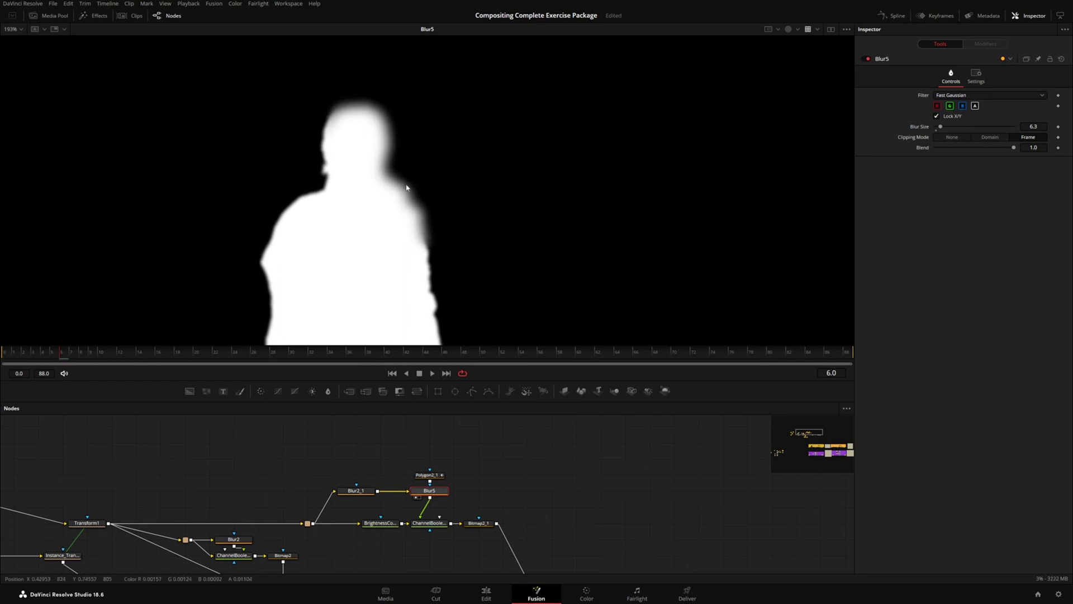
scroll(369, 131, down, 2)
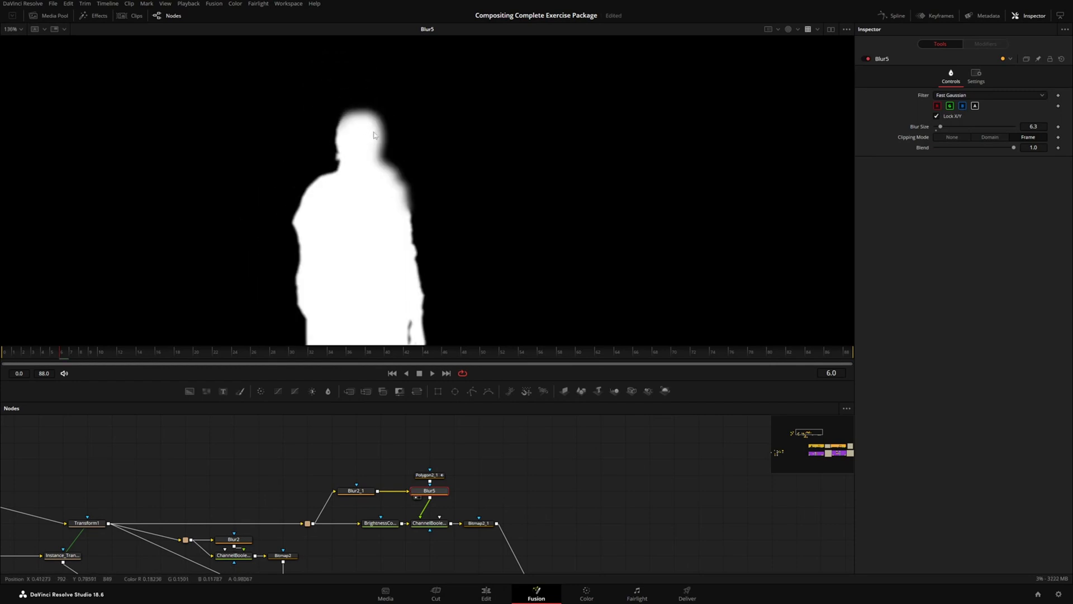
scroll(477, 462, down, 4)
scroll(477, 461, right, 3)
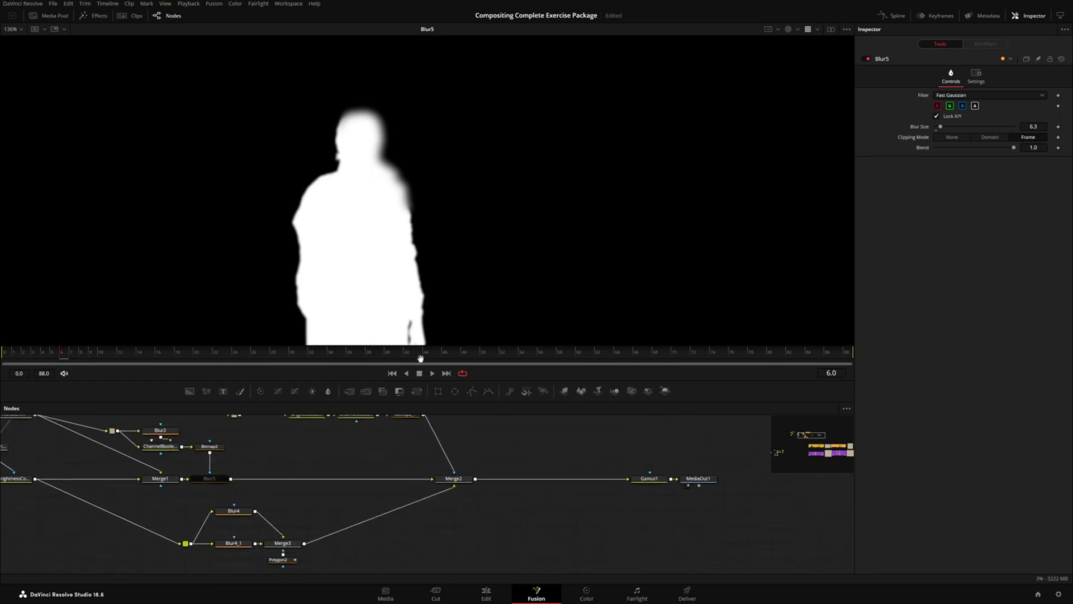
key(1)
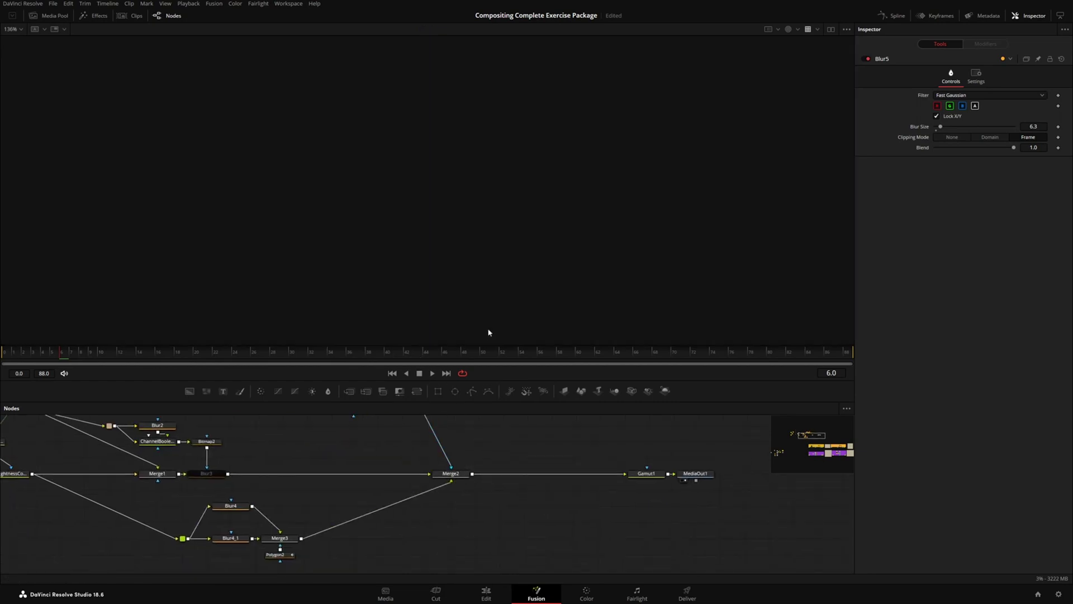
View Merge2, lower its Blend to 0.471, and check the hair edge before fitting the shot
drag(460, 480, 469, 239)
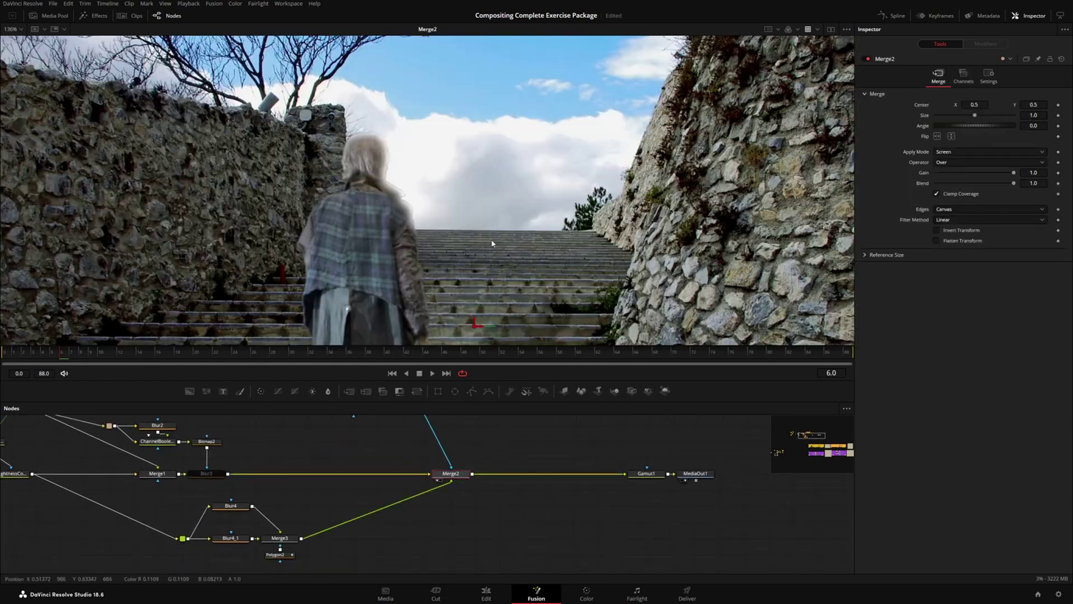
scroll(454, 216, up, 5)
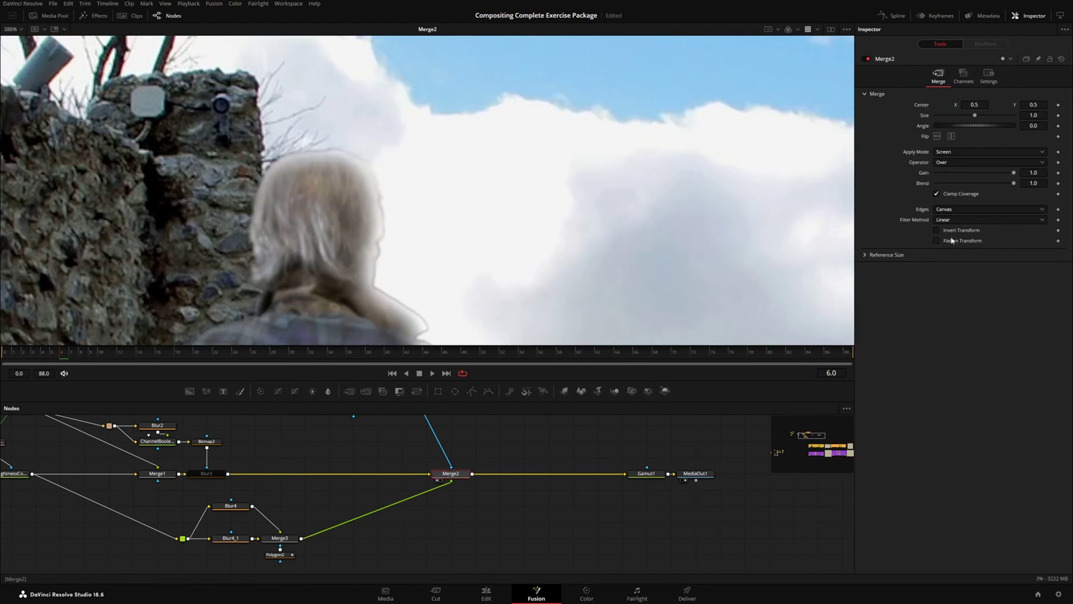
drag(1014, 183, 979, 184)
drag(445, 274, 474, 242)
drag(488, 286, 482, 295)
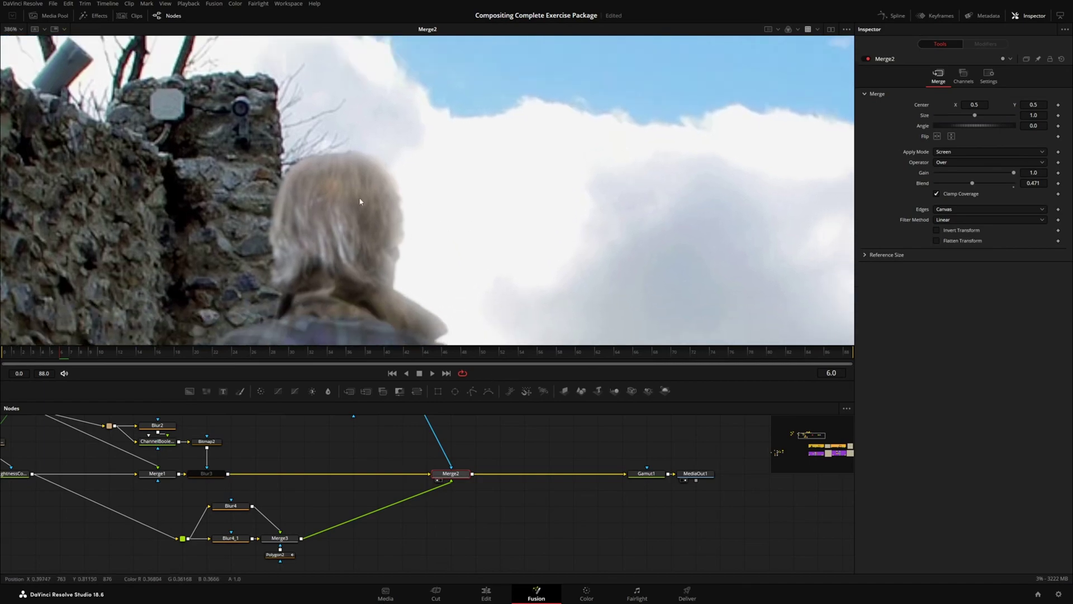
drag(359, 199, 323, 103)
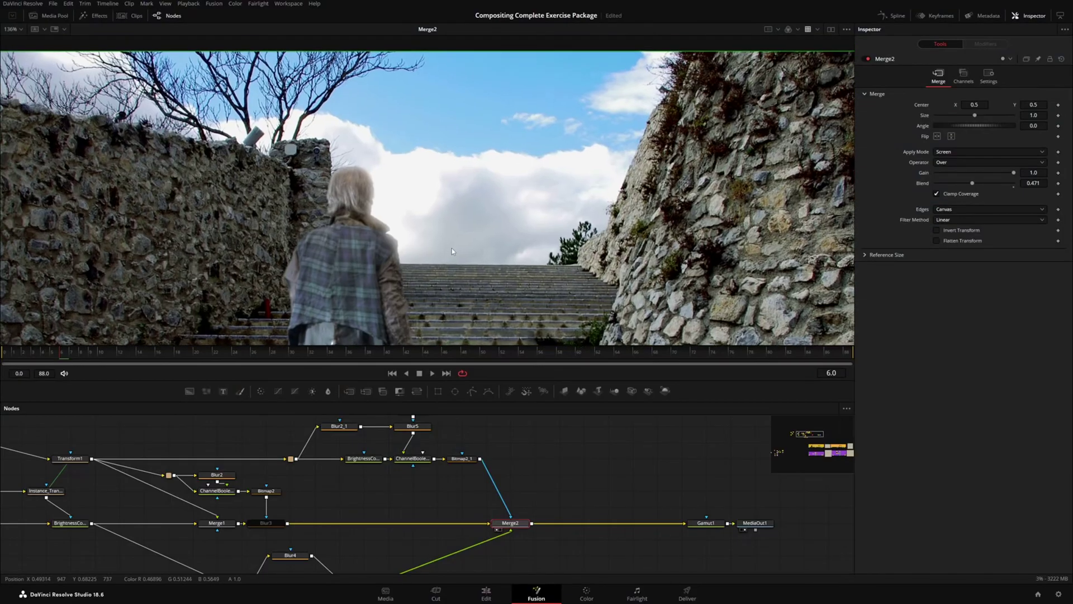
scroll(390, 223, down, 2)
scroll(391, 213, up, 6)
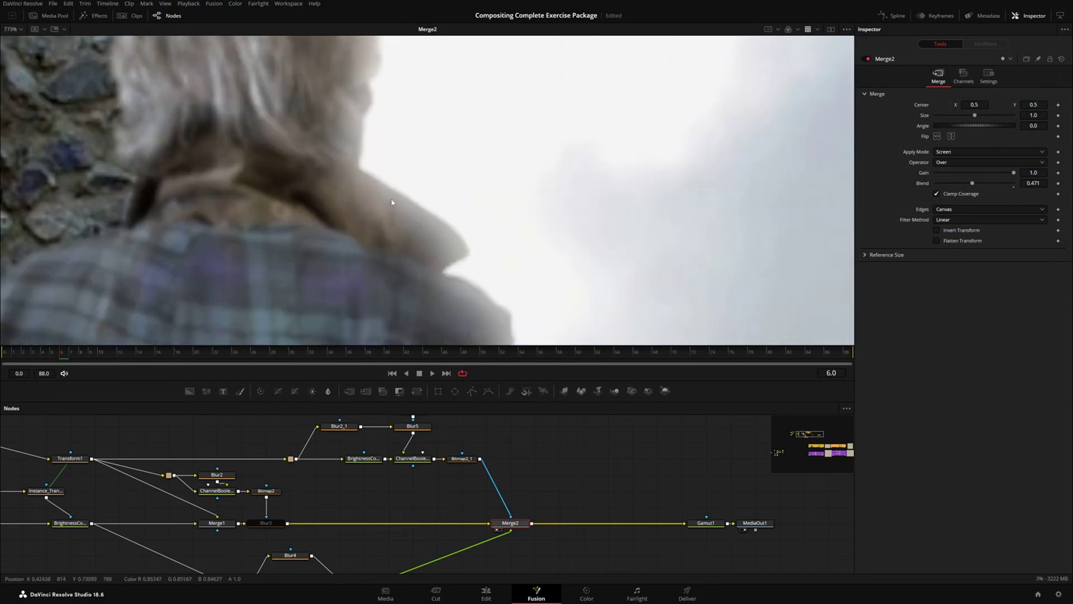
scroll(391, 202, down, 4)
scroll(400, 212, up, 3)
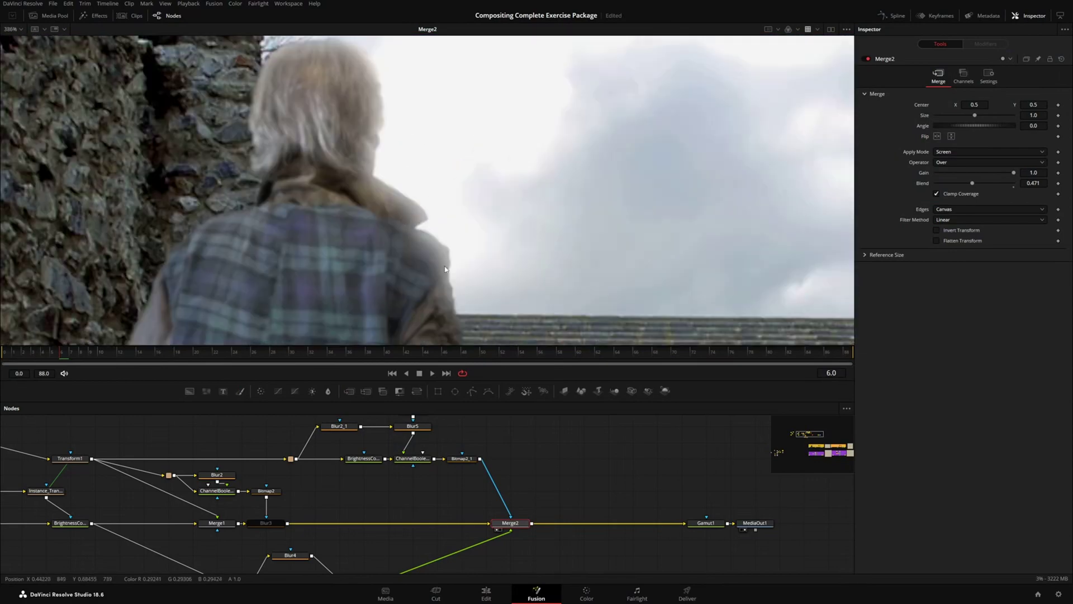
drag(445, 269, 465, 298)
key(ctrl+f)
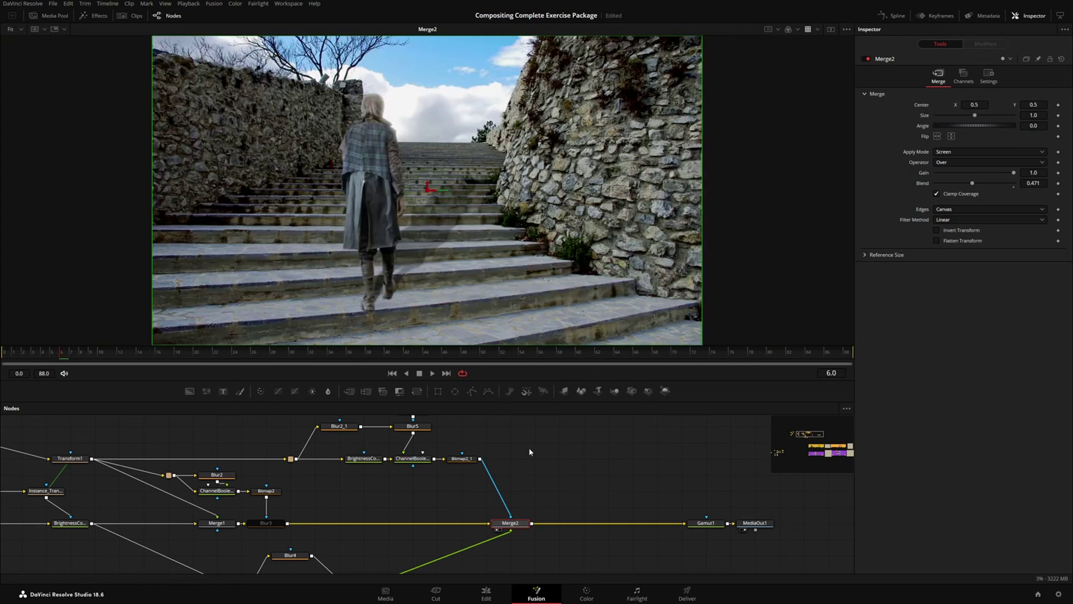
scroll(530, 452, down, 10)
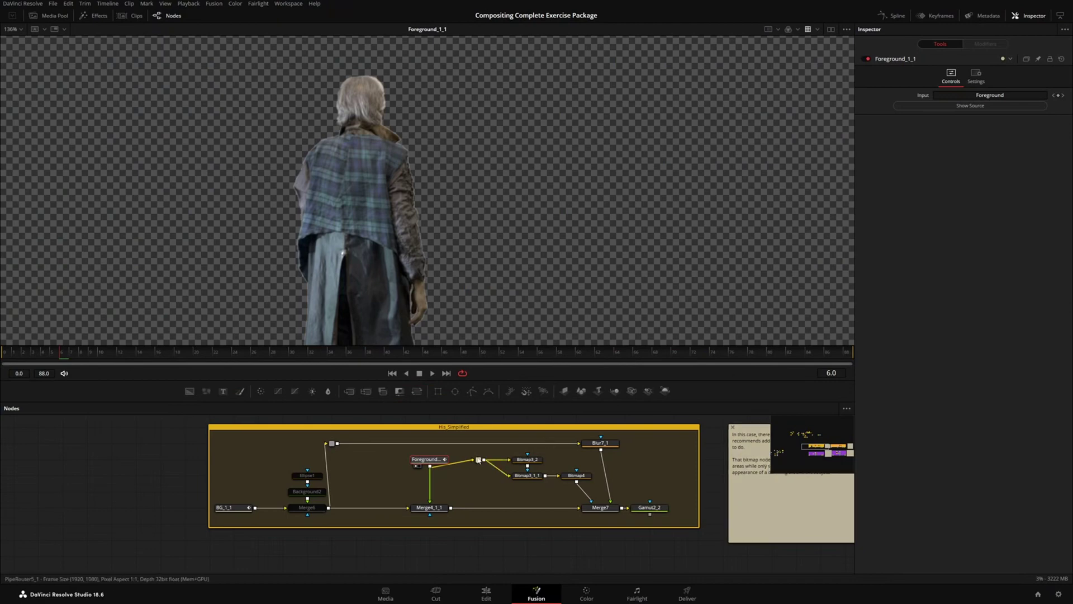
Compare the hard Bitmap3_2 matte with the softer Bitmap3_1_1 matte in the viewer
drag(534, 473, 541, 476)
click(532, 477)
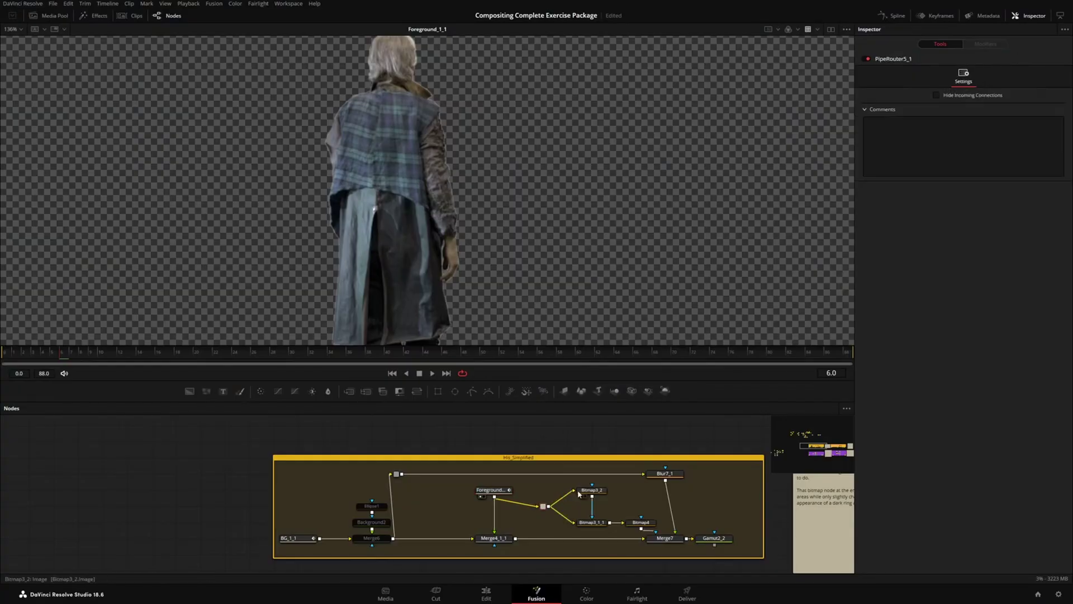
key(1)
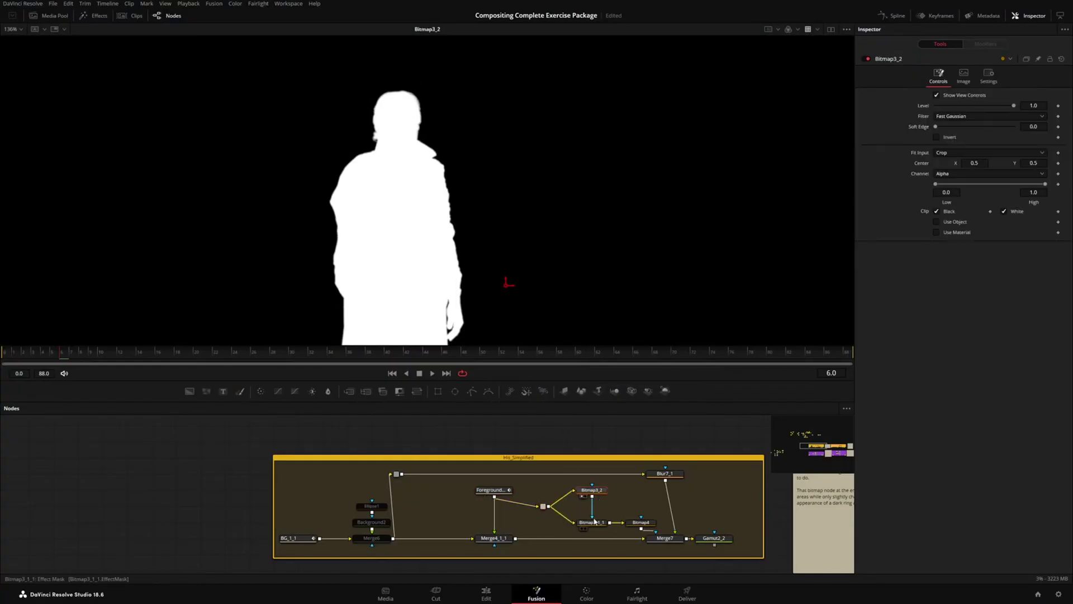
click(596, 527)
key(1)
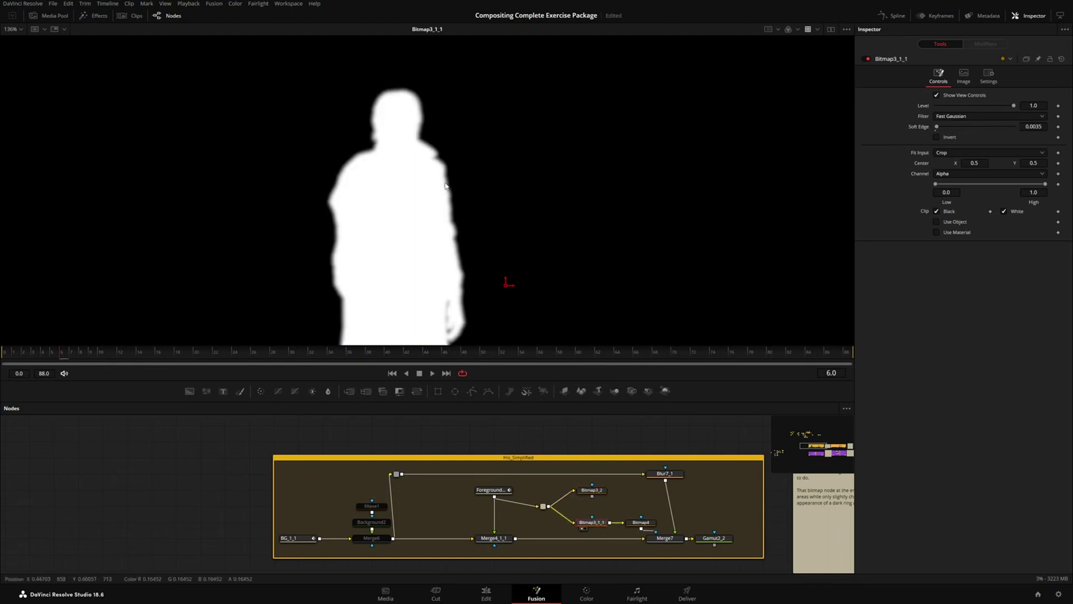
scroll(446, 185, up, 2)
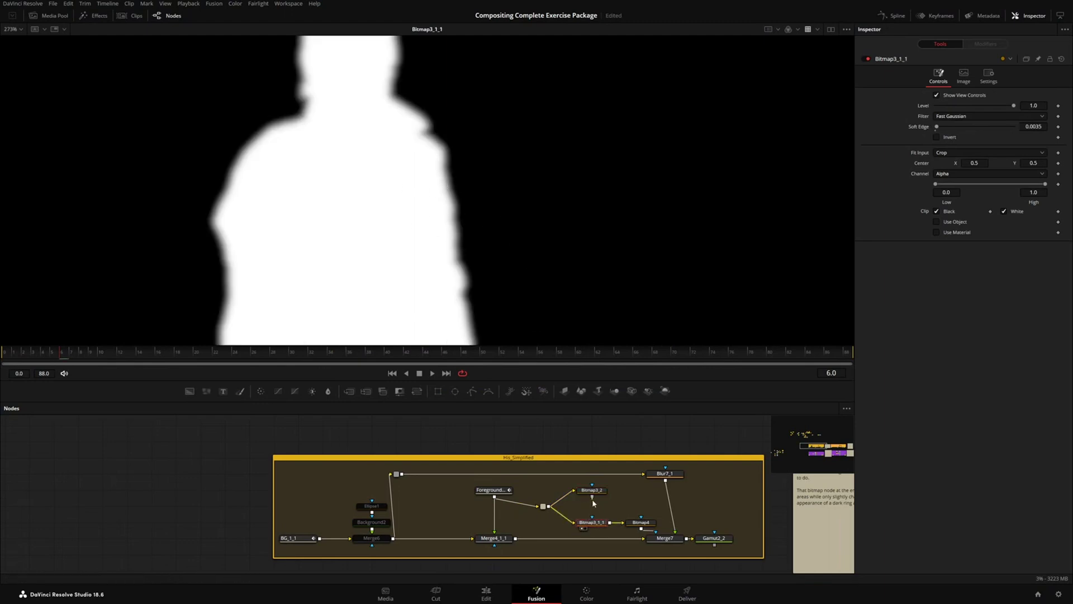
Feed Bitmap3_2 into Bitmap3_1_1's Subtract mask and view Bitmap4's edge ring
drag(596, 524, 597, 523)
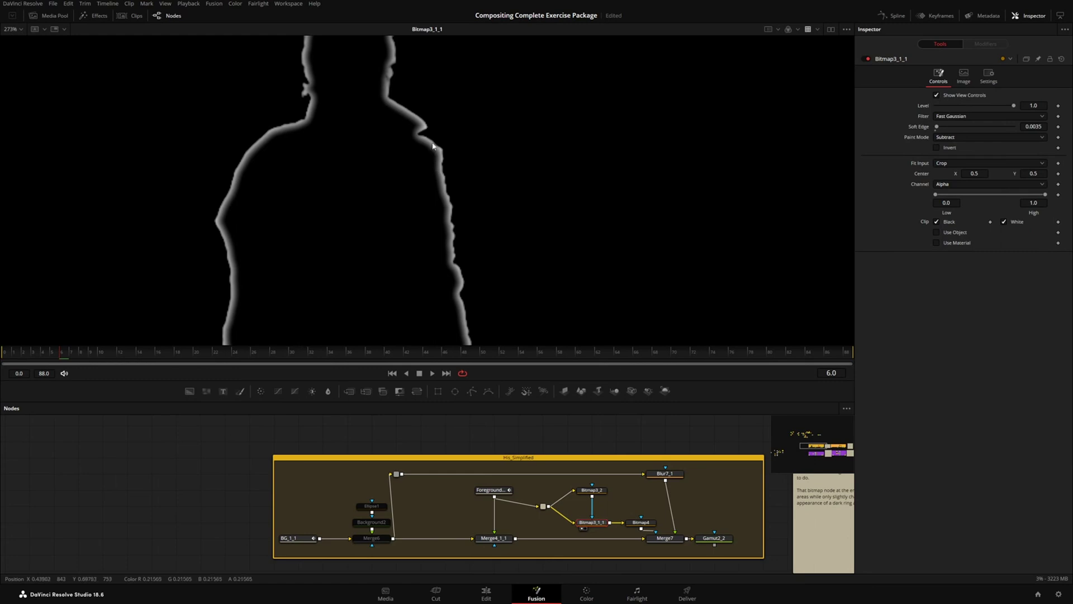
drag(401, 99, 420, 152)
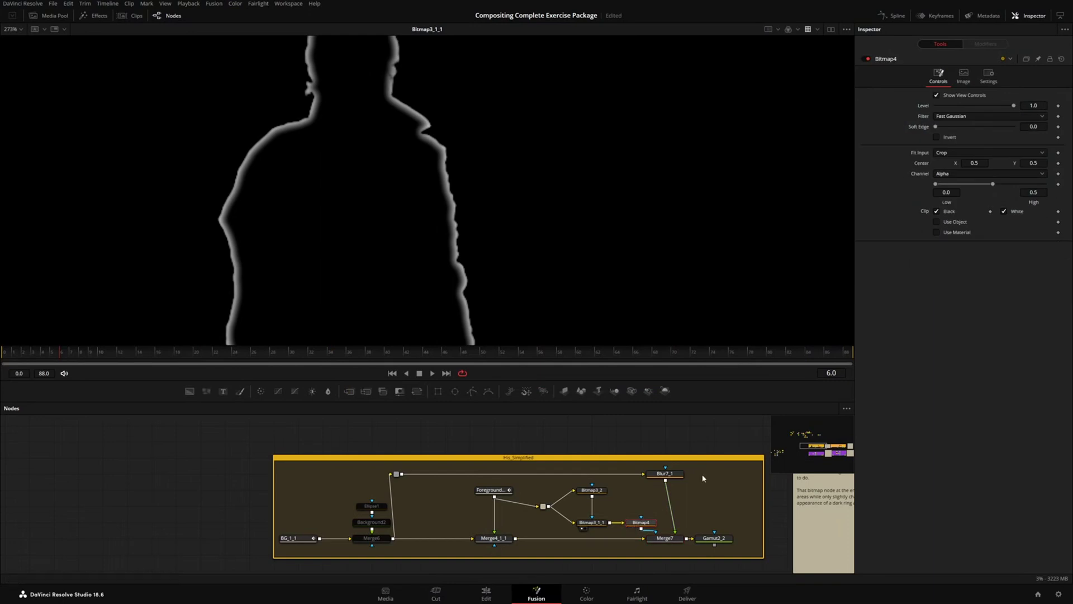
key(1)
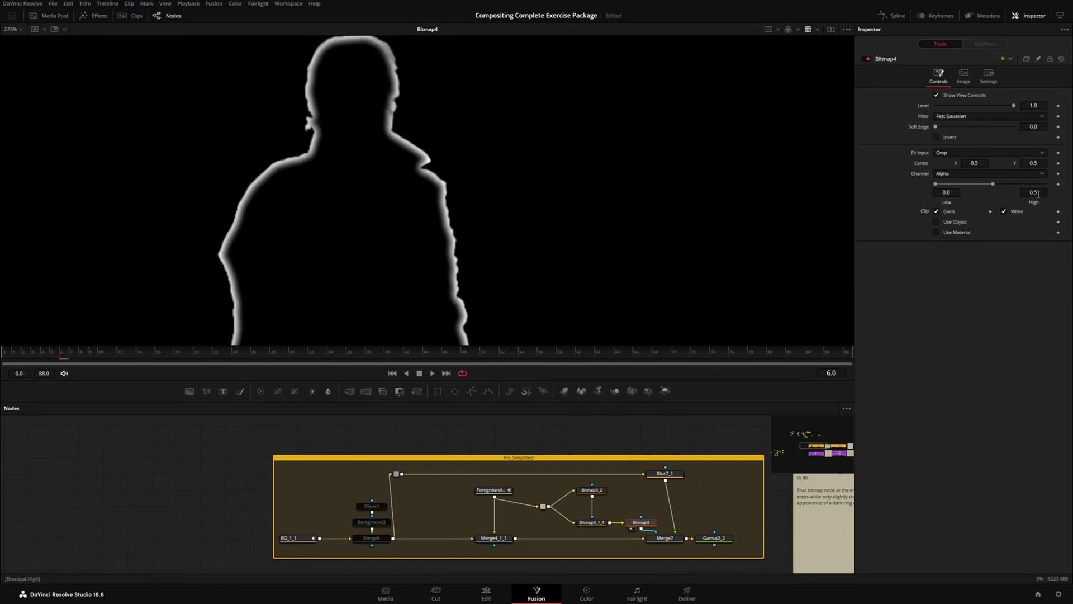
click(673, 541)
View the Merge7 composite zoomed in on the woman's coat edge
key(1)
scroll(492, 218, up, 6)
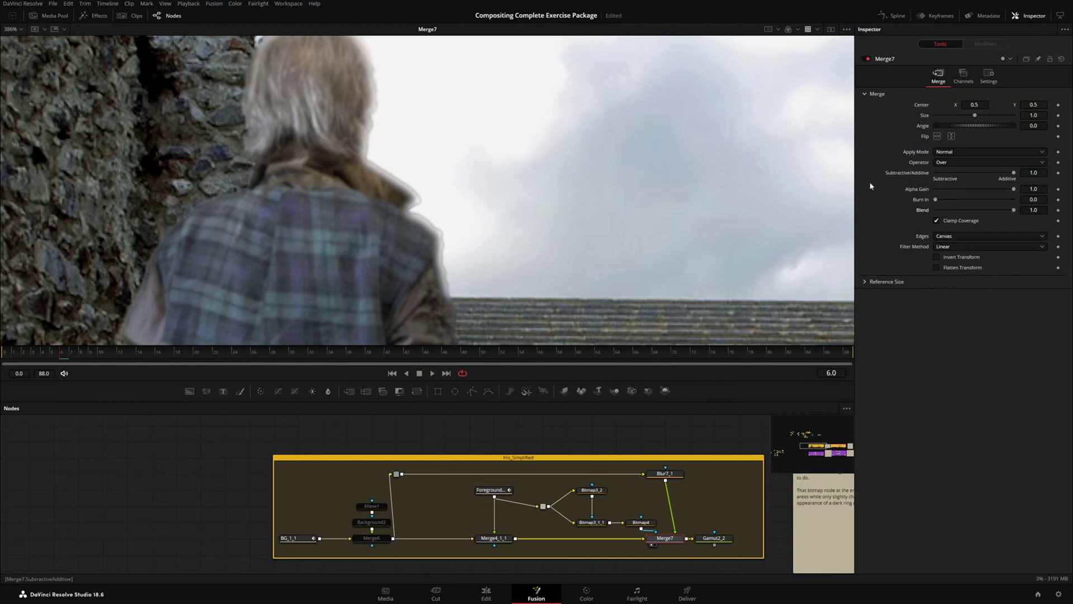
scroll(447, 204, up, 5)
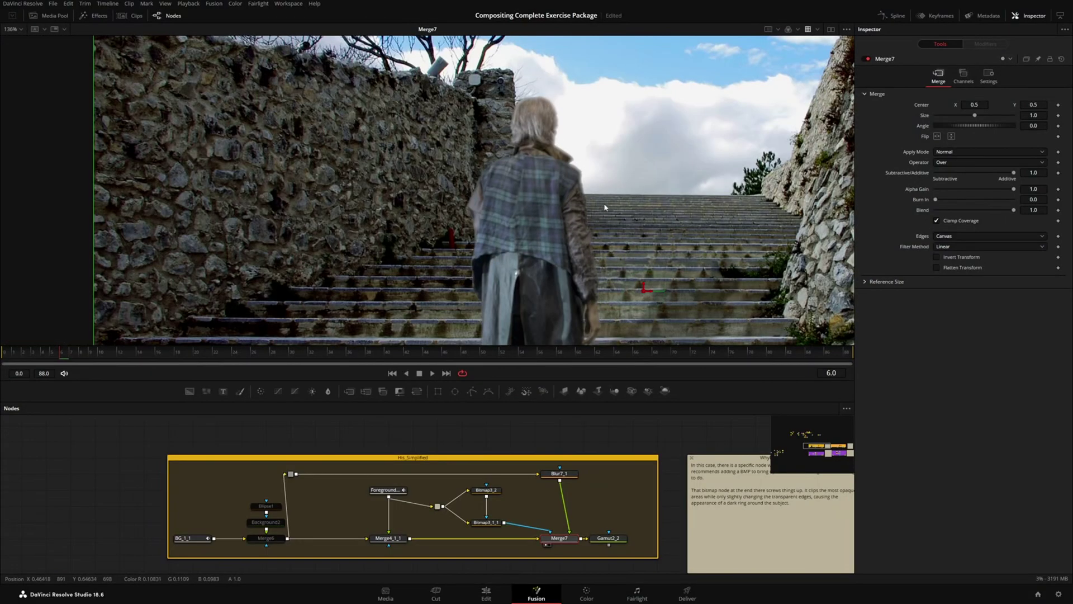
scroll(584, 270, up, 5)
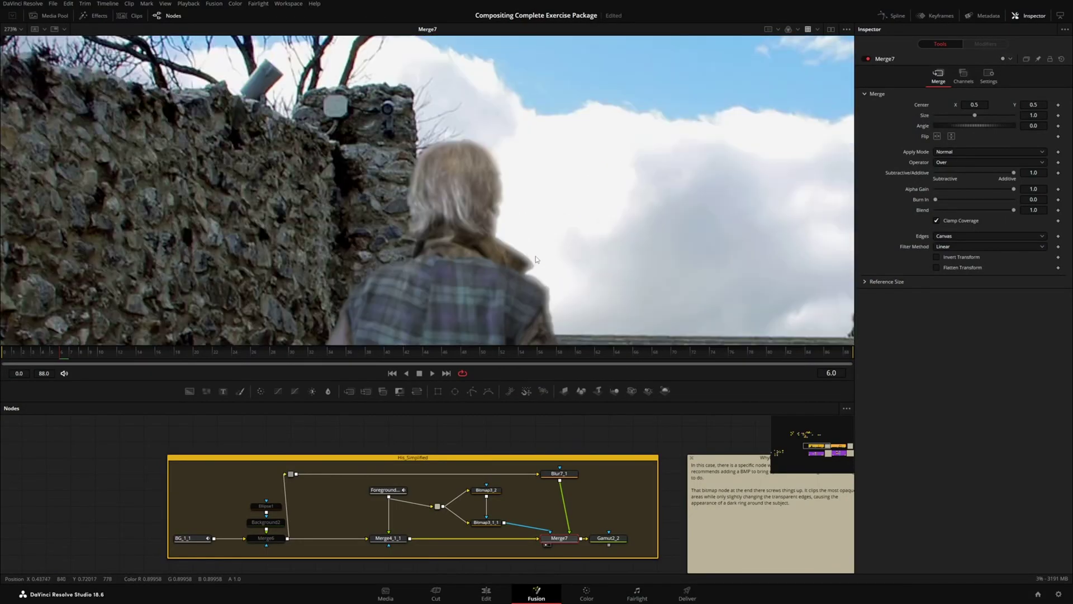
scroll(555, 293, down, 3)
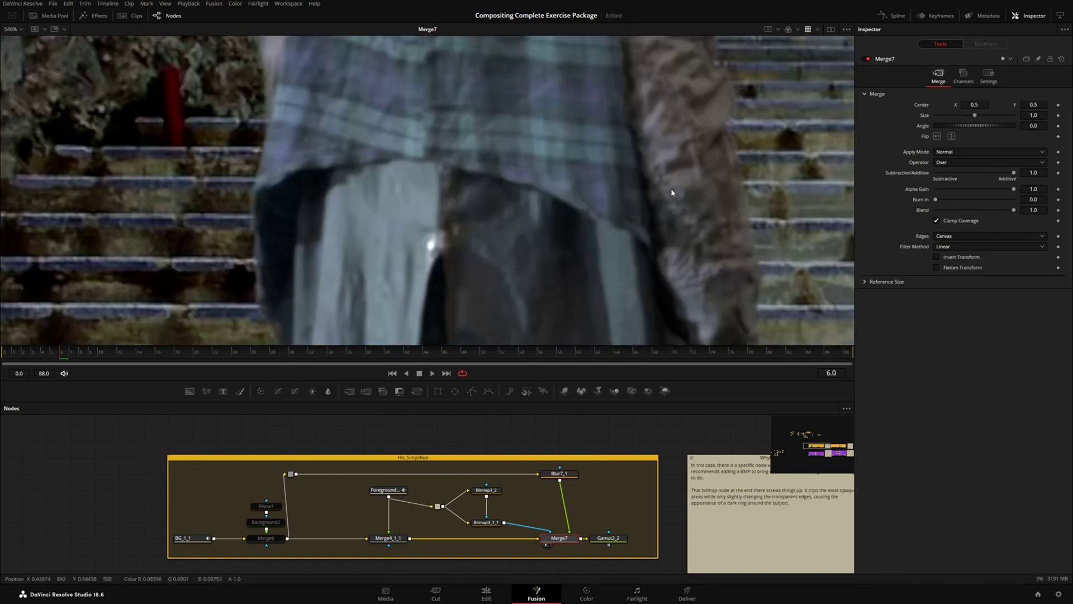
scroll(678, 287, up, 2)
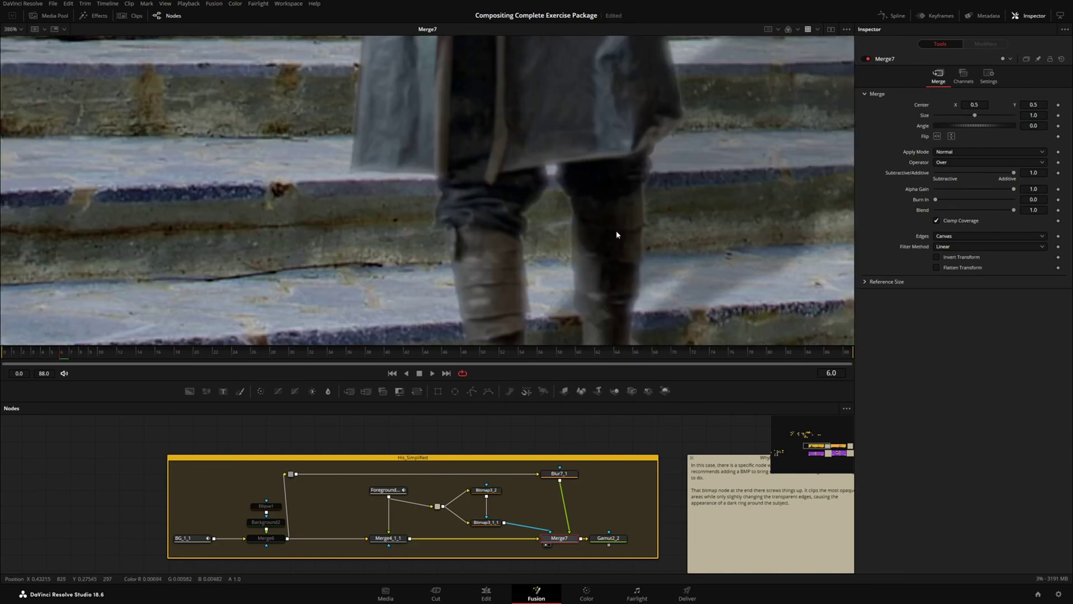
drag(617, 234, 541, 258)
scroll(538, 312, up, 2)
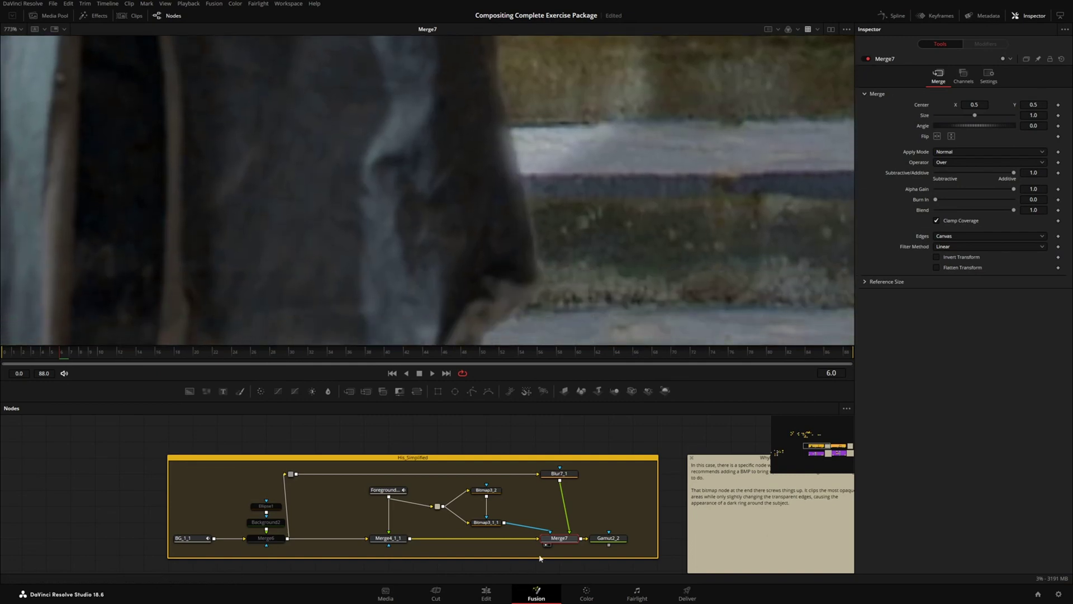
Bypass Merge7 to compare the dark coat edge near the hand and stairs
key(ctrl+p)
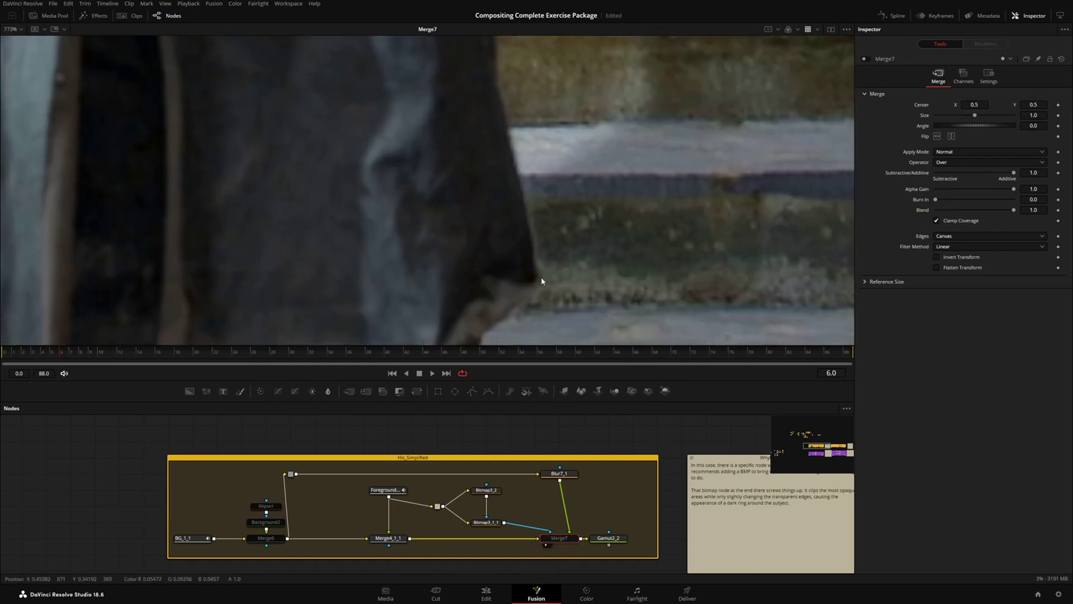
drag(541, 283, 431, 331)
drag(434, 185, 472, 164)
key(shift+space)
Add a black Background3 node after the pipe router into Merge4_1_1, then view Merge7
text(back)
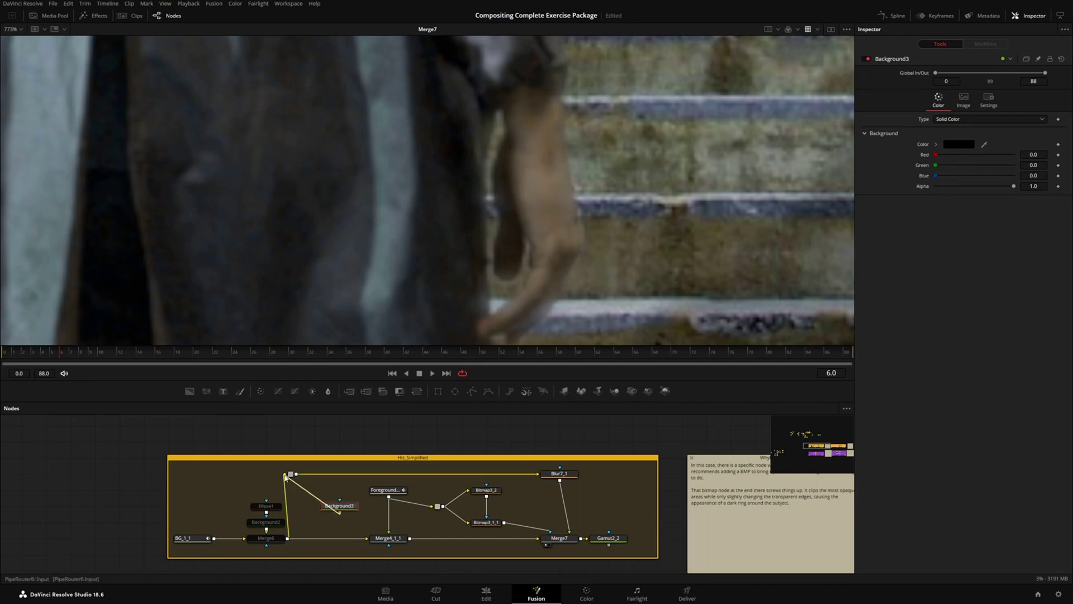
drag(285, 476, 291, 474)
drag(340, 505, 314, 538)
scroll(583, 167, down, 5)
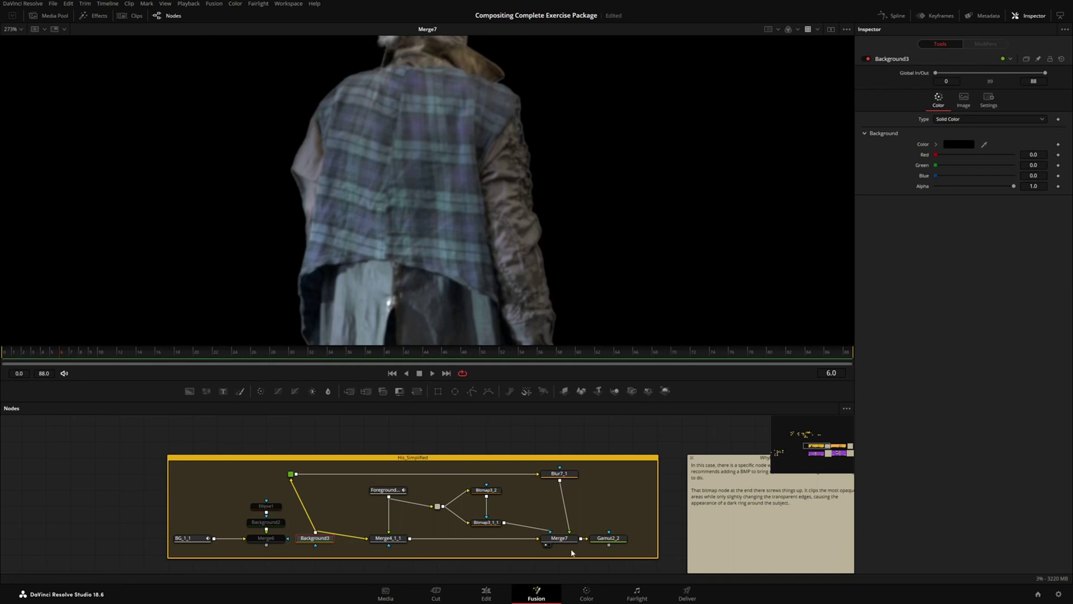
click(570, 544)
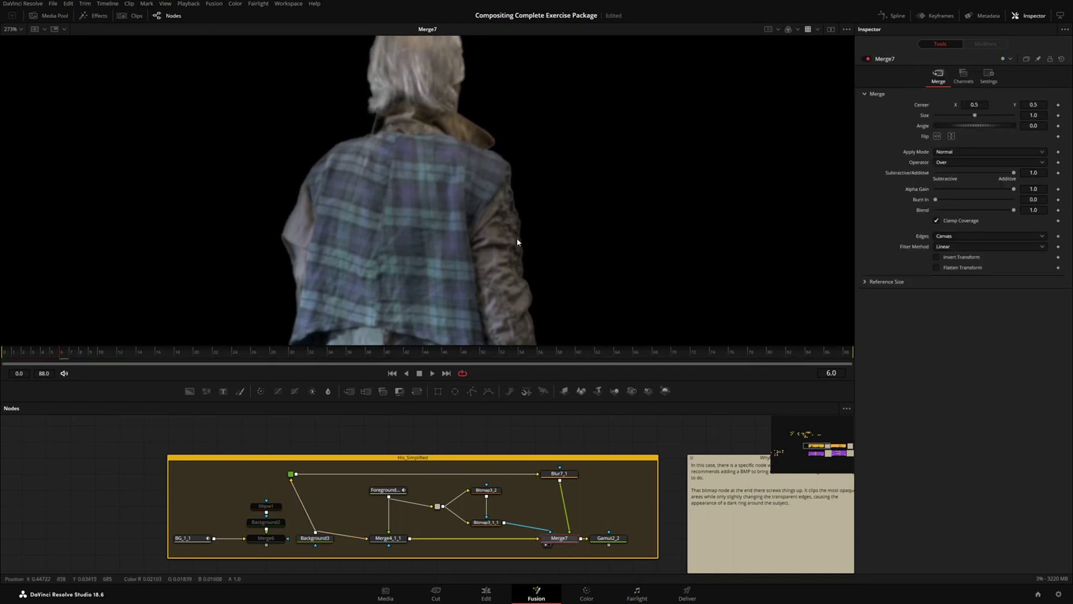
scroll(519, 243, up, 6)
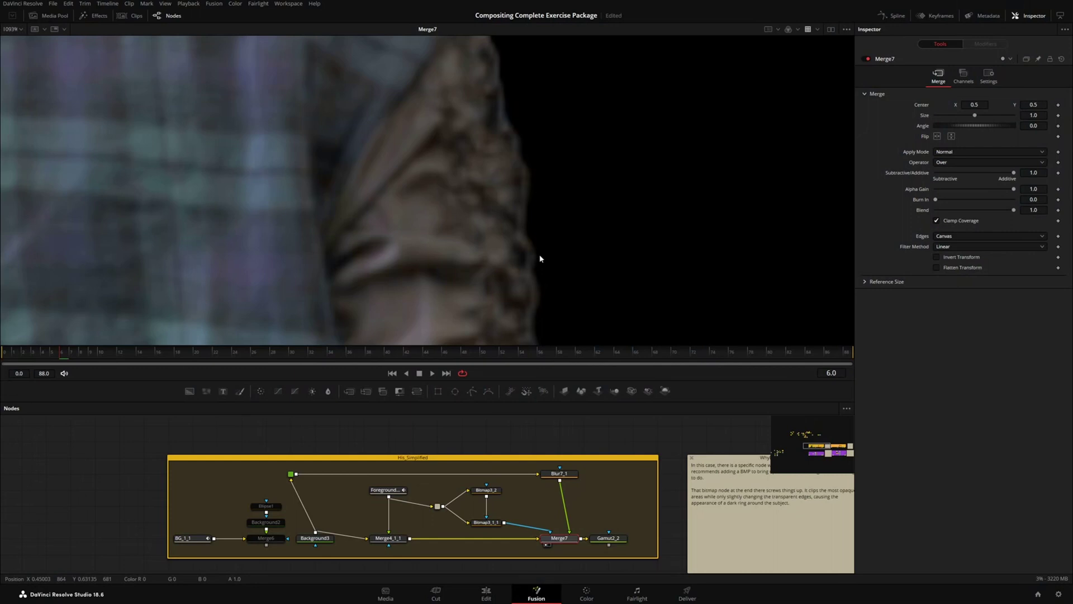
scroll(546, 259, down, 8)
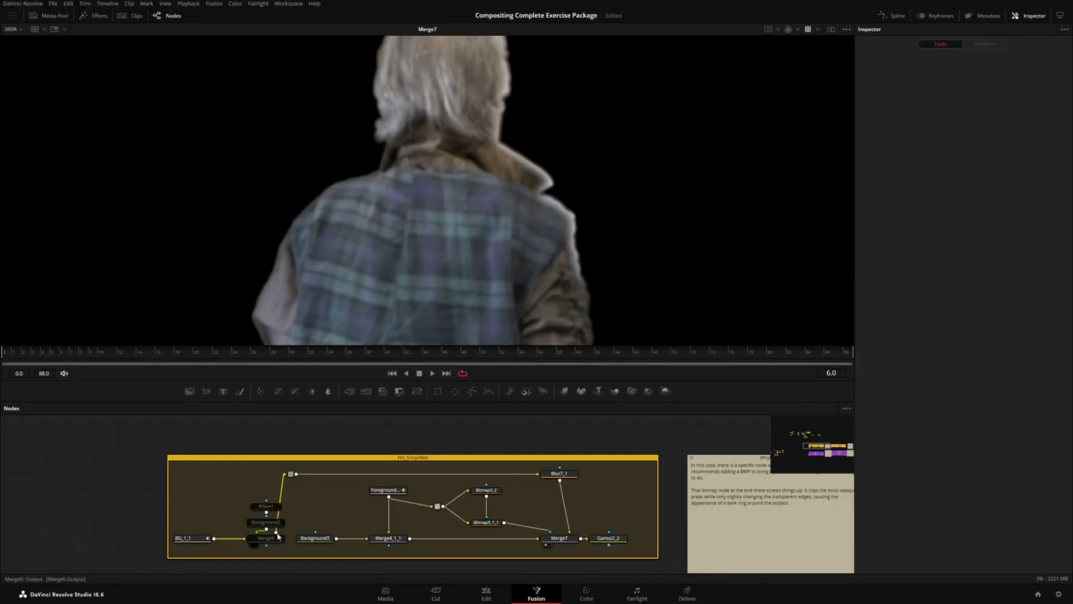
Remove Background3 to restore the stairs background and set Merge7's Apply Mode to Screen
drag(369, 543, 342, 546)
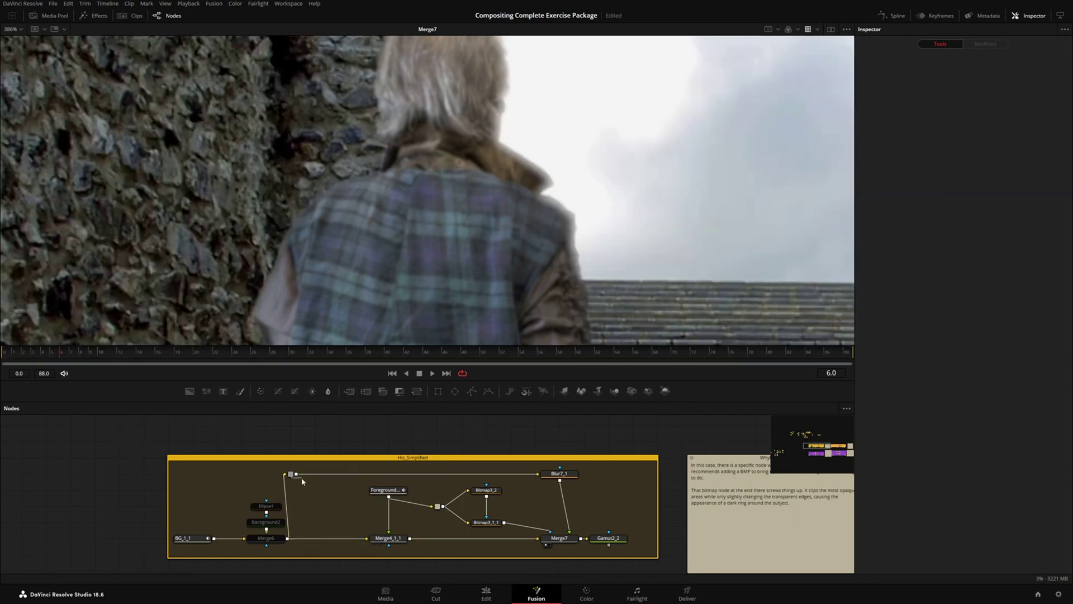
click(315, 474)
click(554, 540)
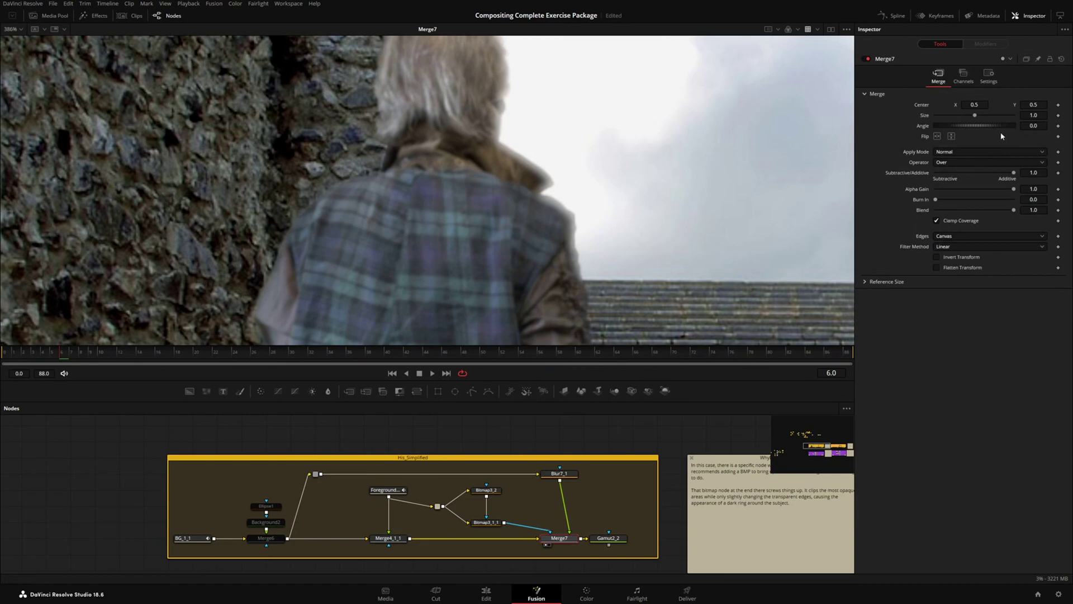
click(955, 173)
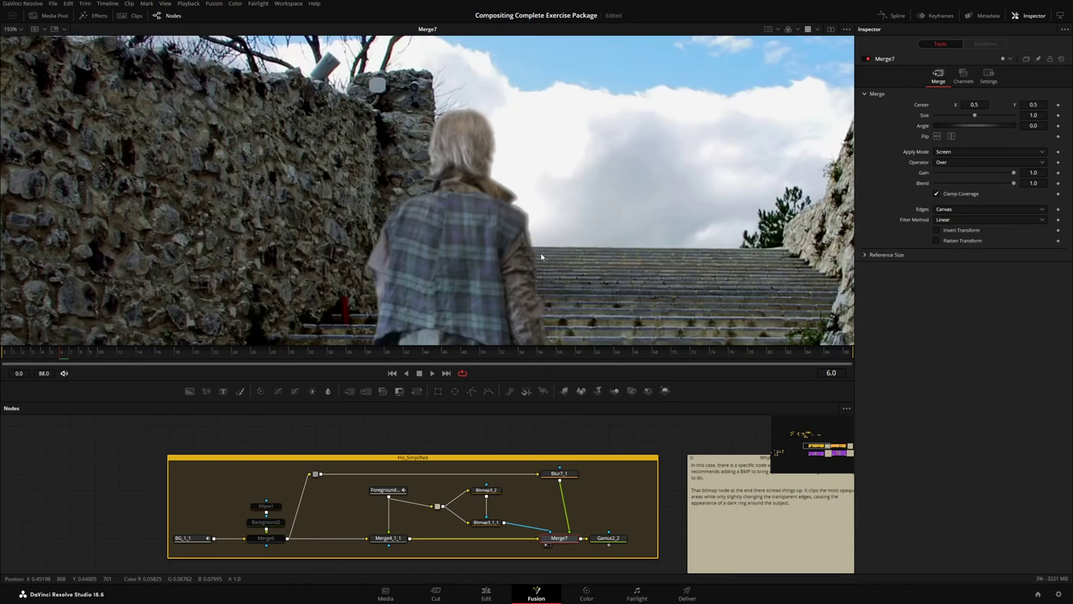
scroll(546, 103, down, 10)
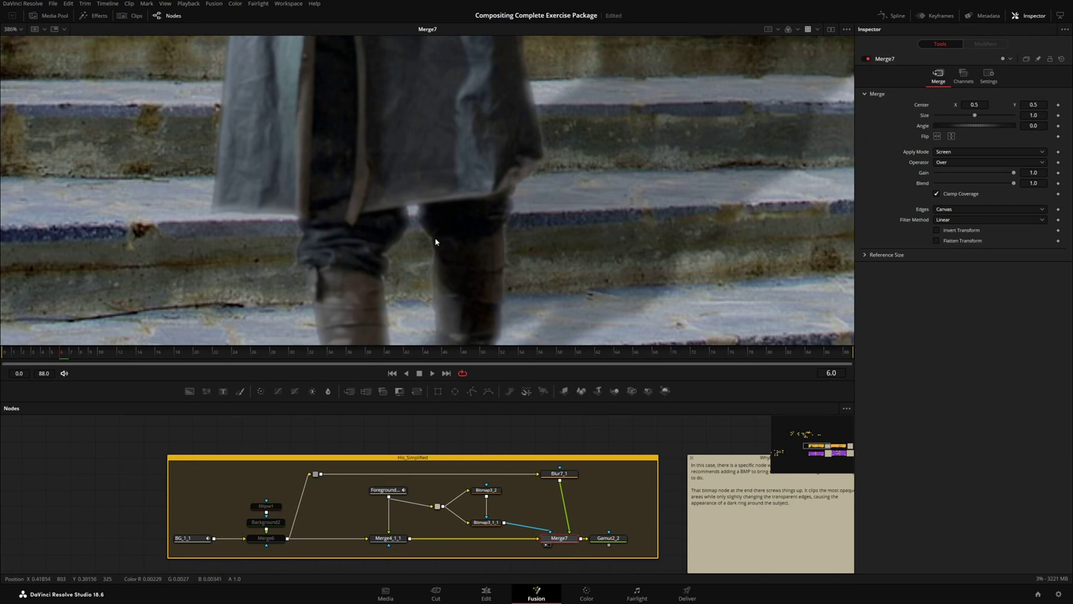
scroll(471, 272, down, 6)
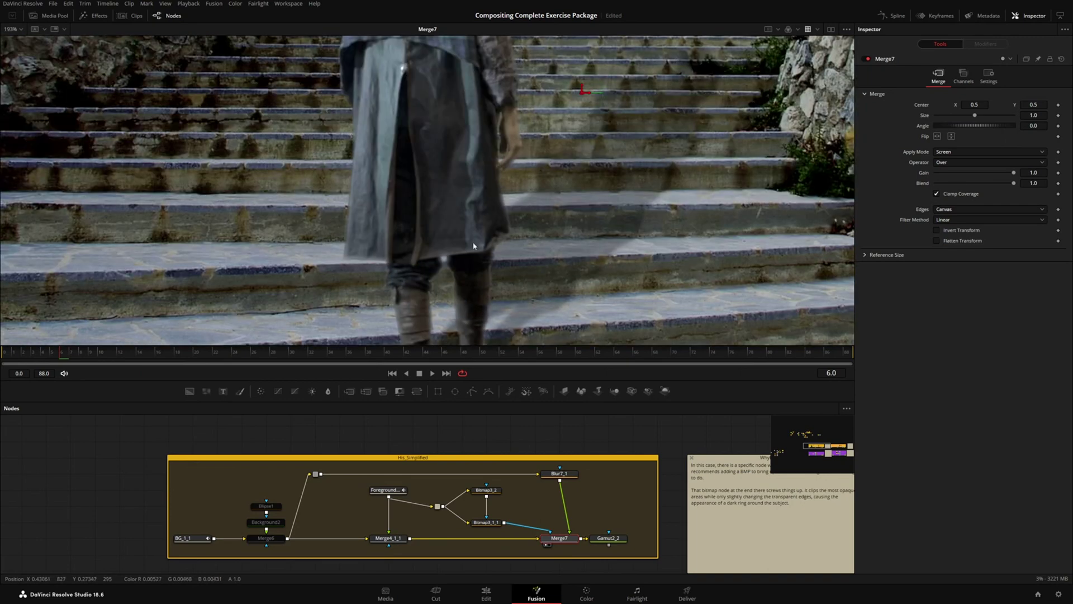
scroll(452, 315, up, 3)
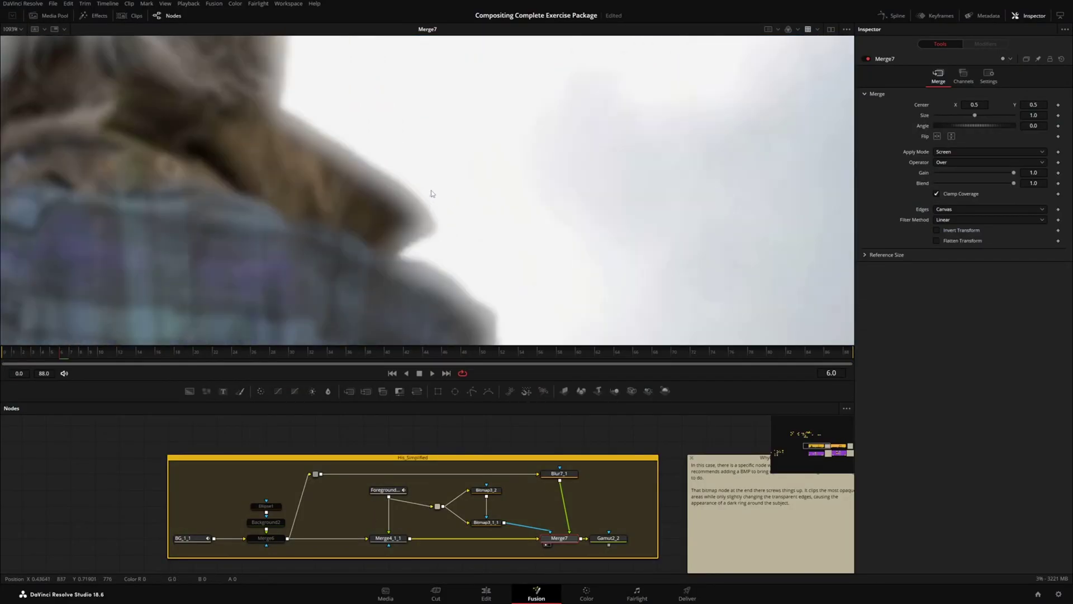
scroll(436, 236, down, 5)
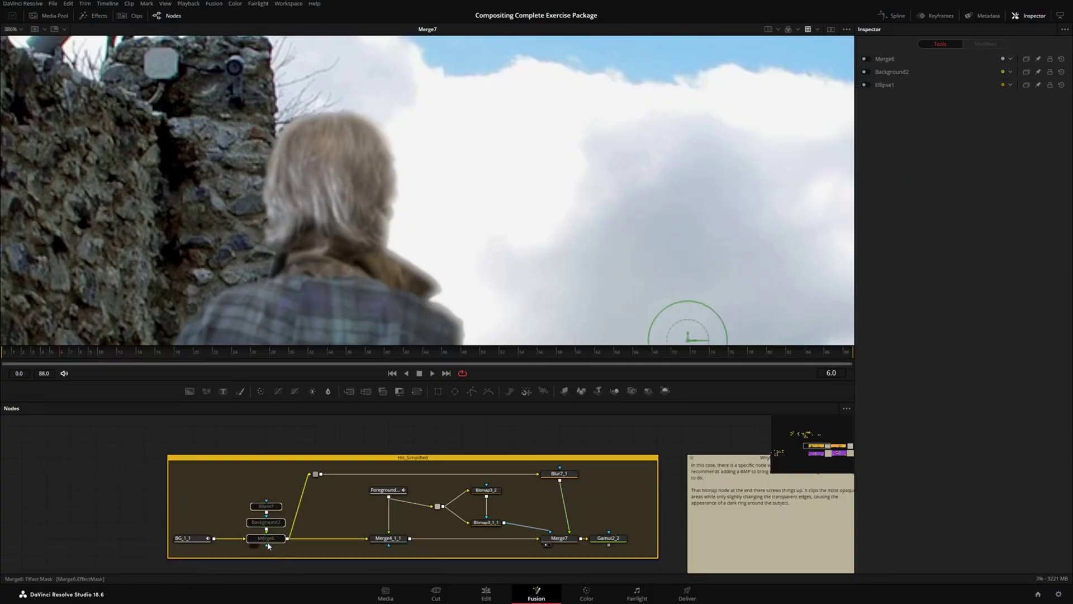
drag(520, 336, 406, 128)
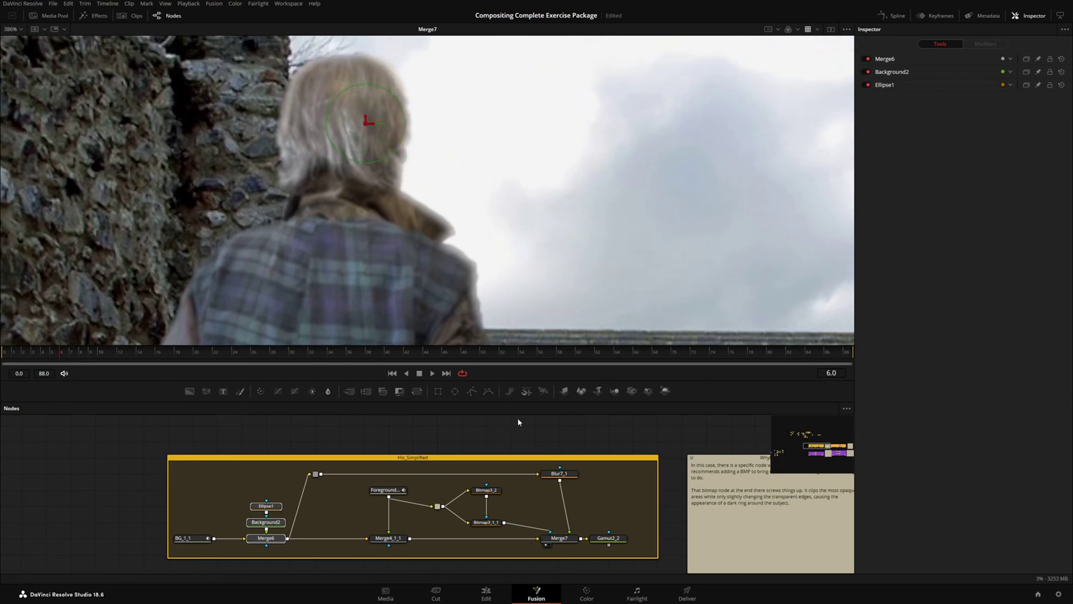
scroll(371, 113, up, 5)
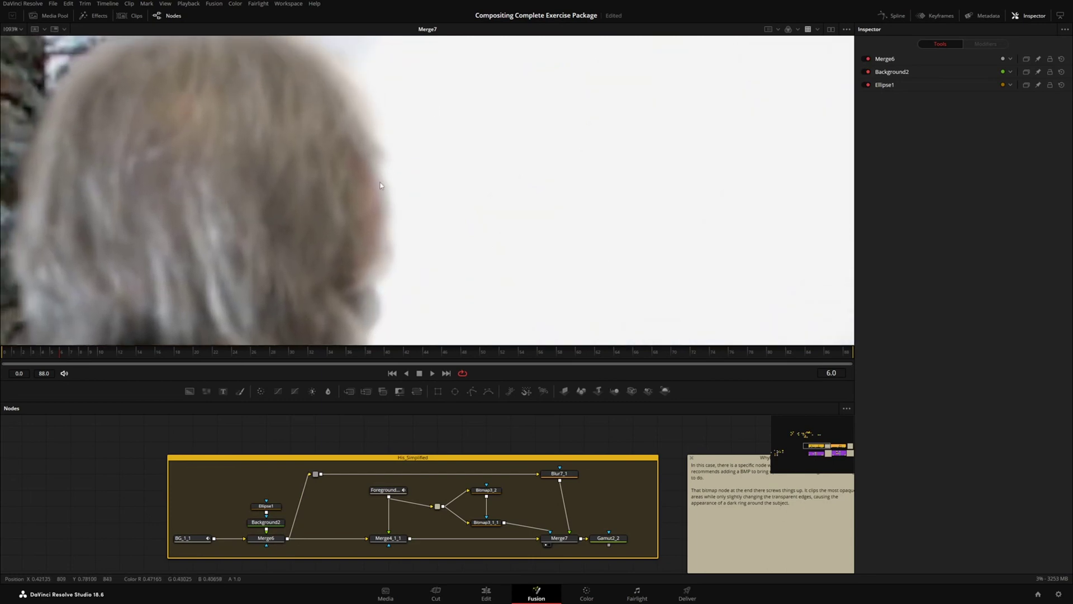
scroll(396, 247, down, 5)
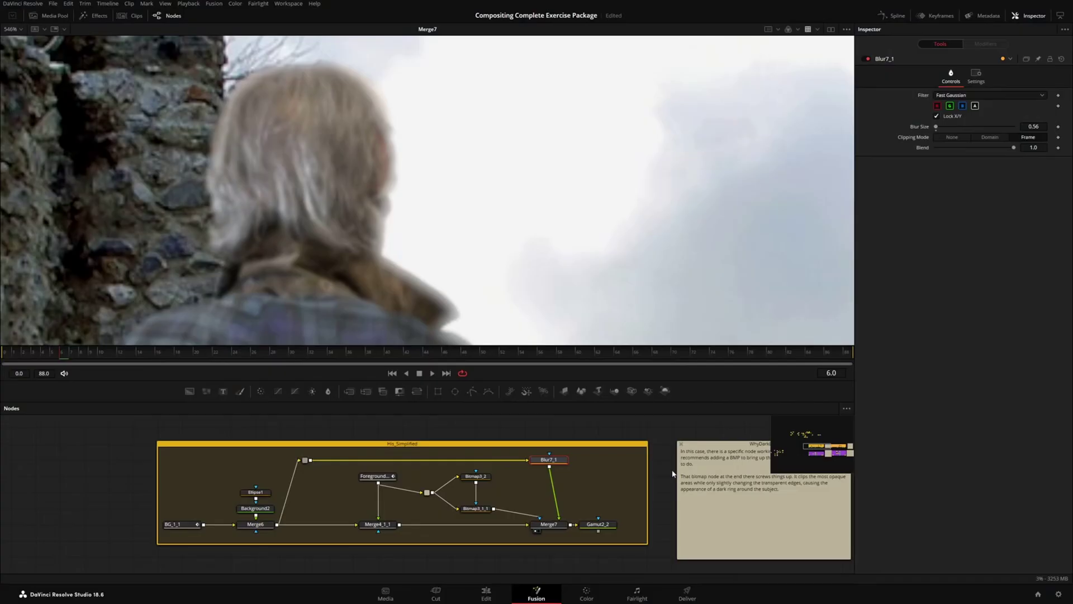
scroll(455, 227, down, 2)
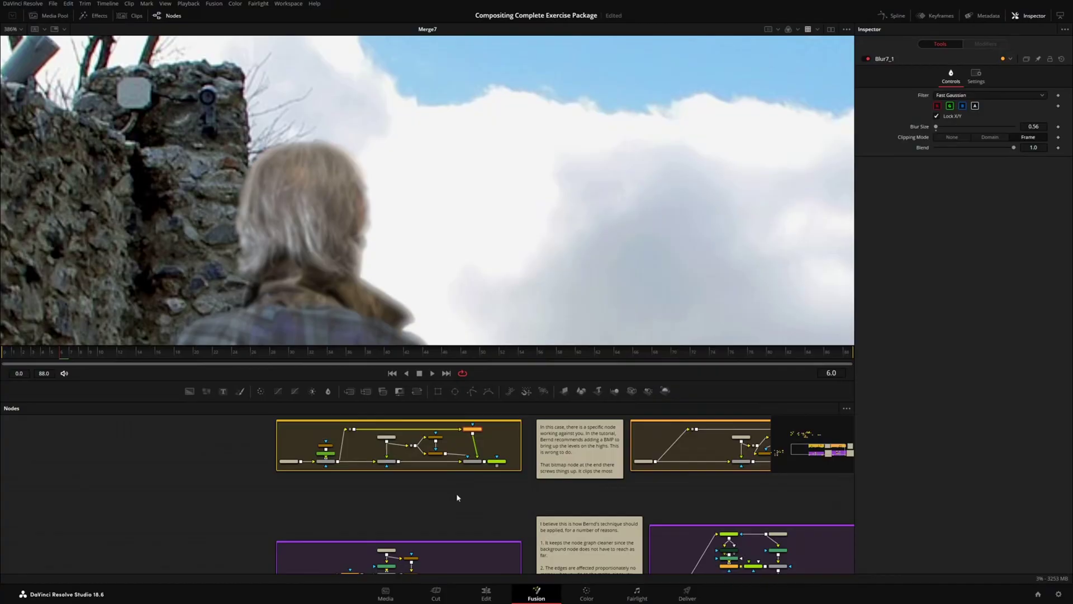
Pan the node graph to the His_Multiplied group to view Merge7_1 with Blur7_1_1 at 10
scroll(367, 186, up, 4)
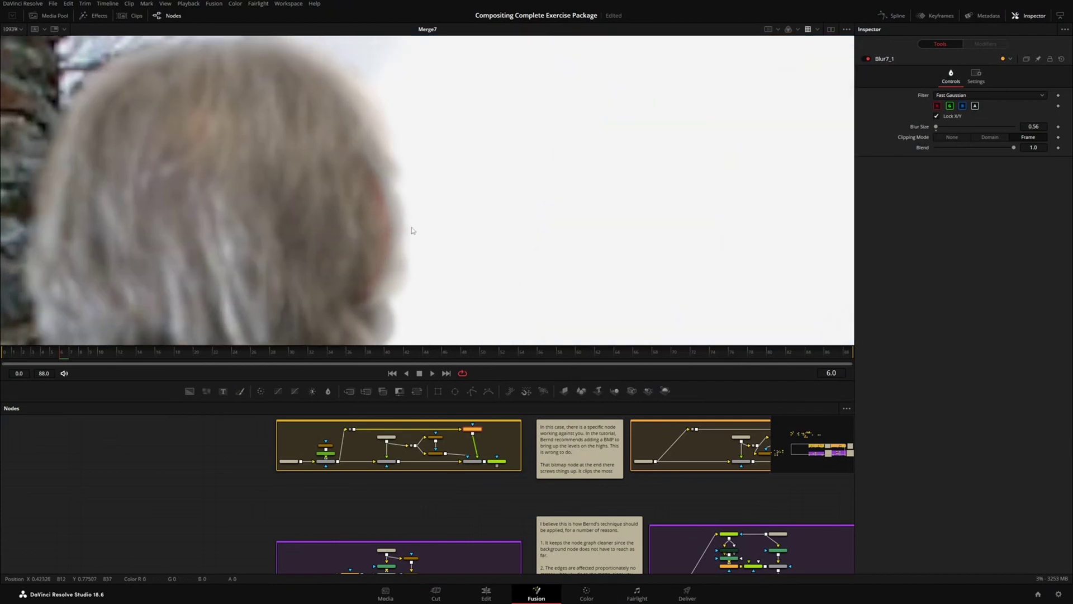
scroll(408, 228, down, 2)
drag(440, 248, 394, 204)
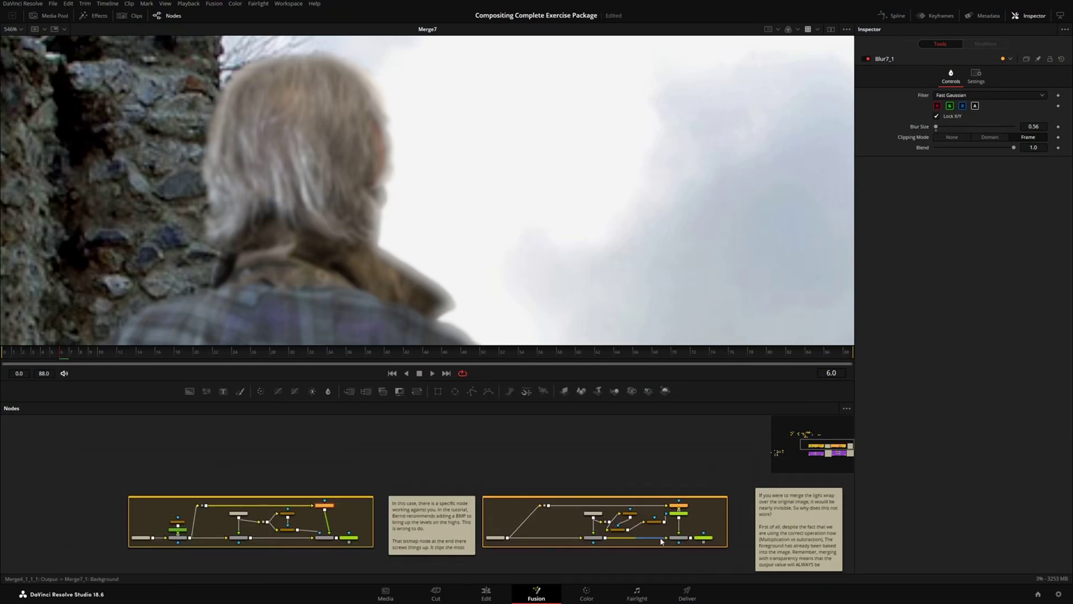
scroll(657, 542, up, 4)
drag(657, 543, 644, 493)
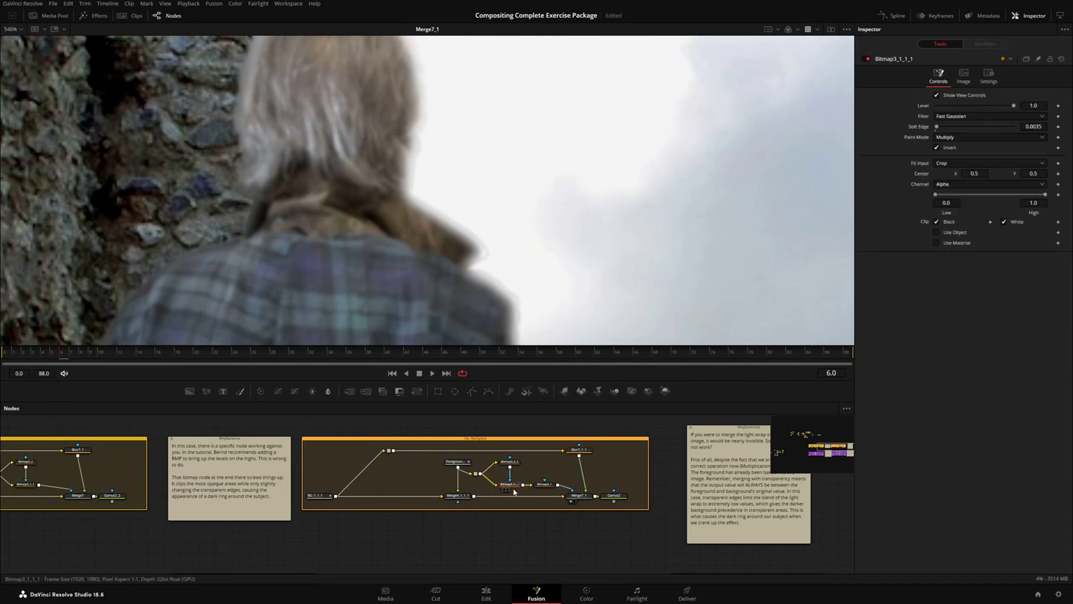
View the Bitmap3_1_1 edge matte and raise its Low threshold from 0.331 to 0.871
drag(514, 491, 468, 327)
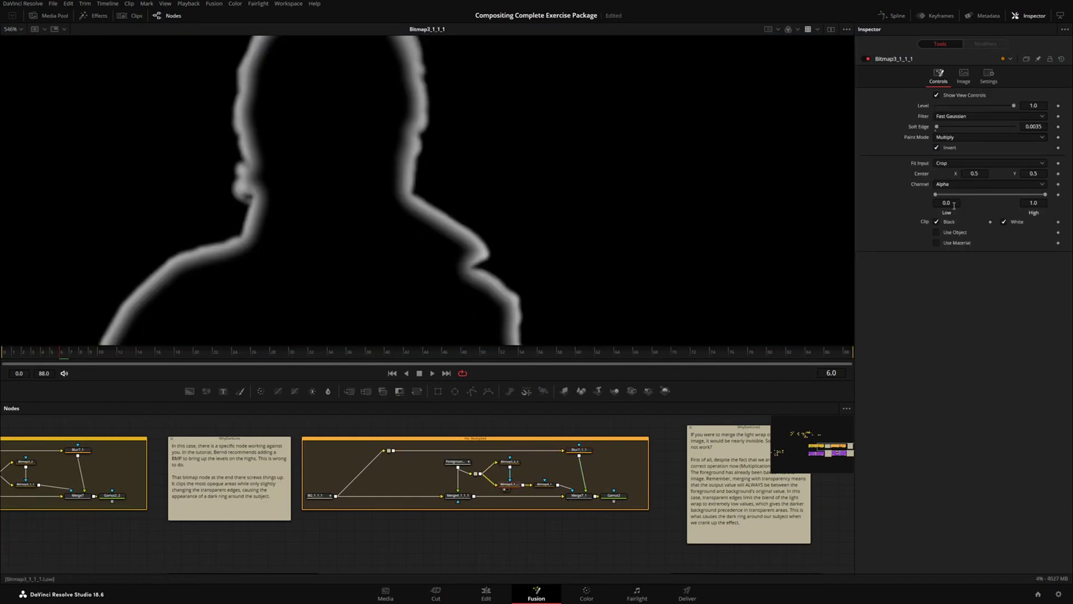
drag(946, 202, 1016, 194)
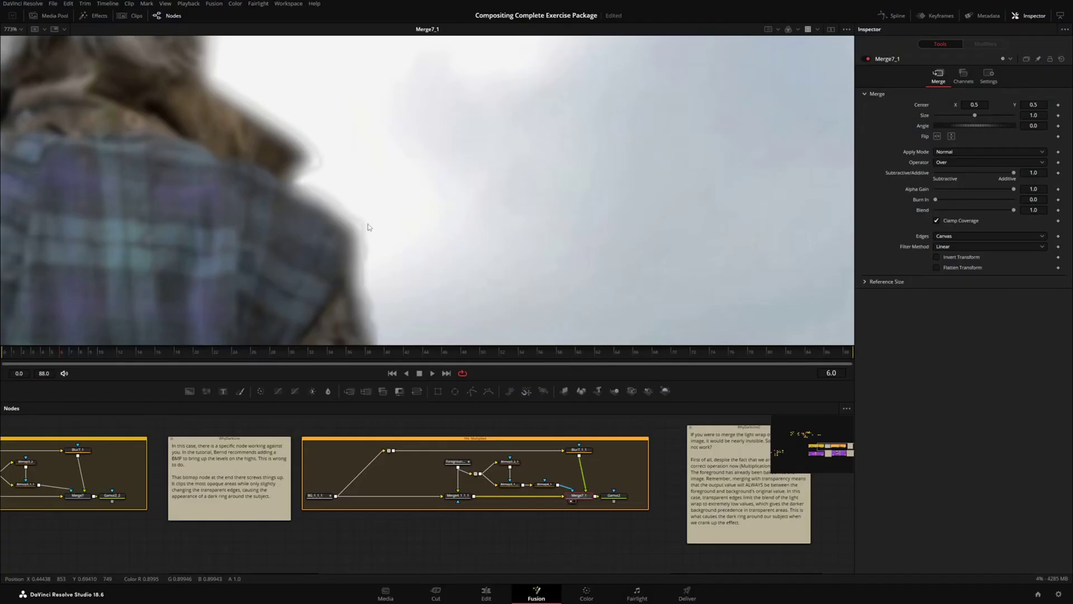
drag(441, 224, 527, 324)
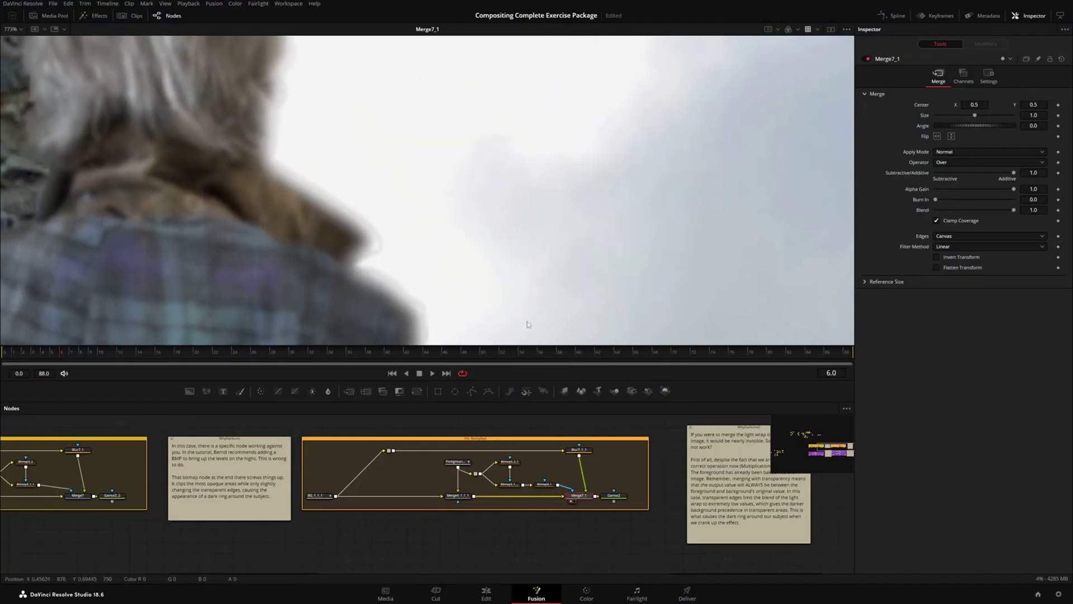
click(581, 456)
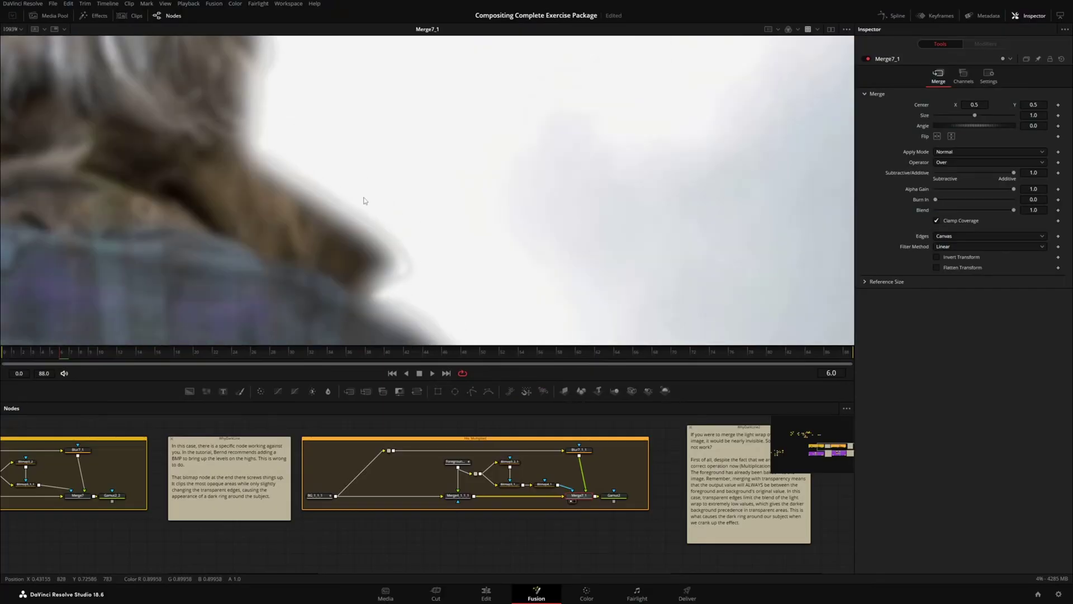
scroll(364, 201, up, 1)
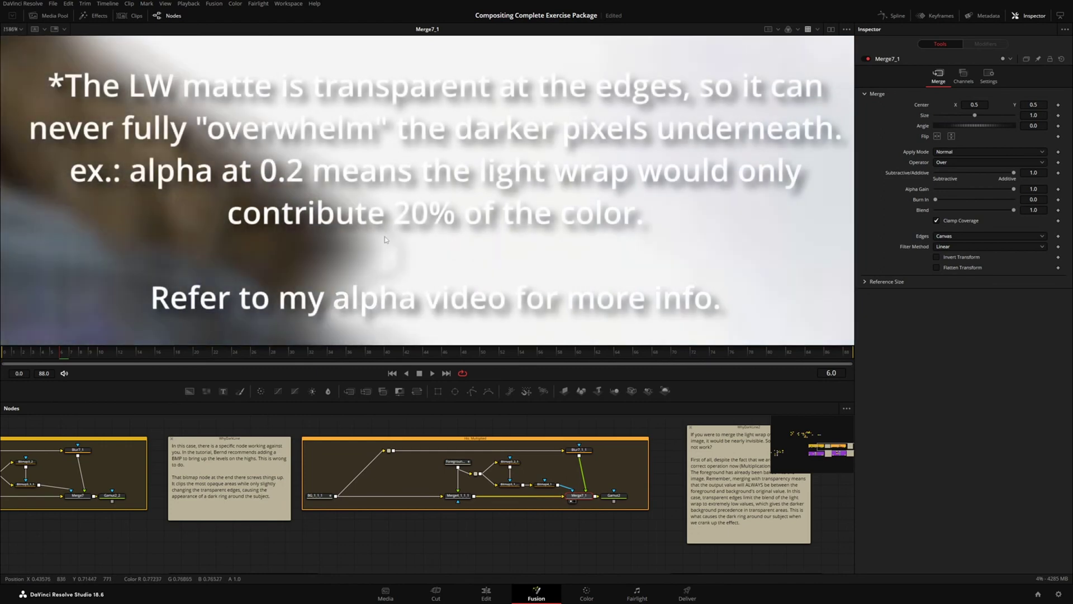
scroll(397, 247, up, 4)
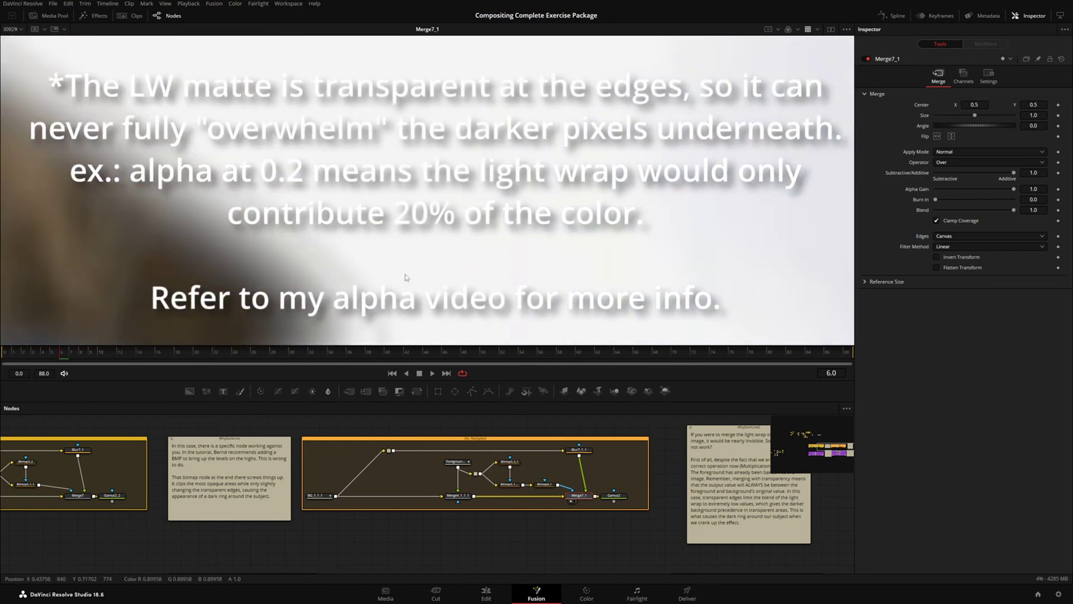
scroll(459, 337, down, 8)
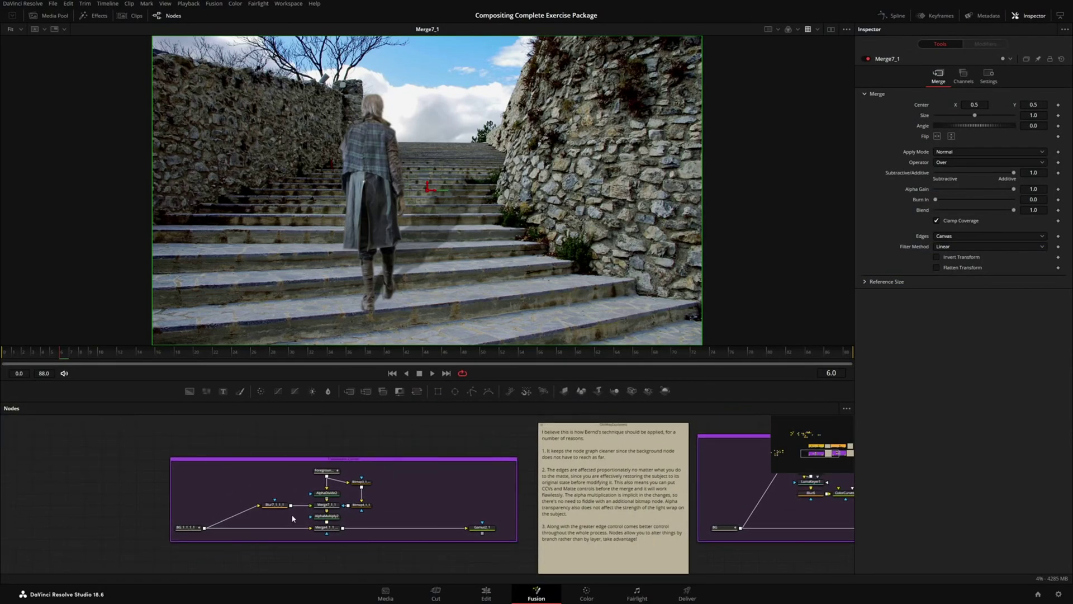
Inspect the Blur7_1_1_1 and AlphaMultiply2 outputs in the next group
scroll(355, 494, up, 3)
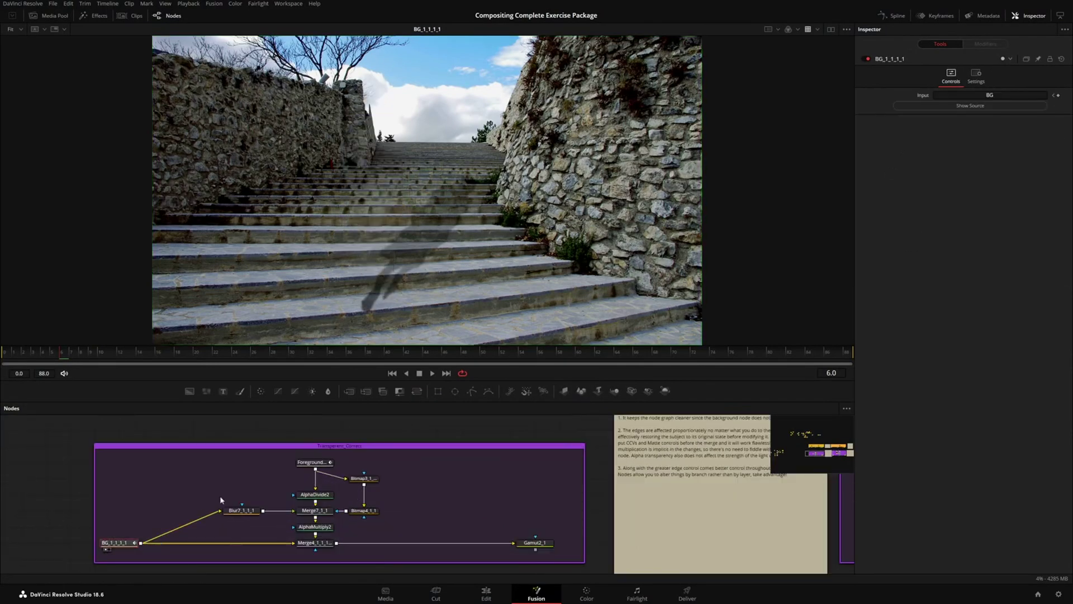
click(253, 514)
key(1)
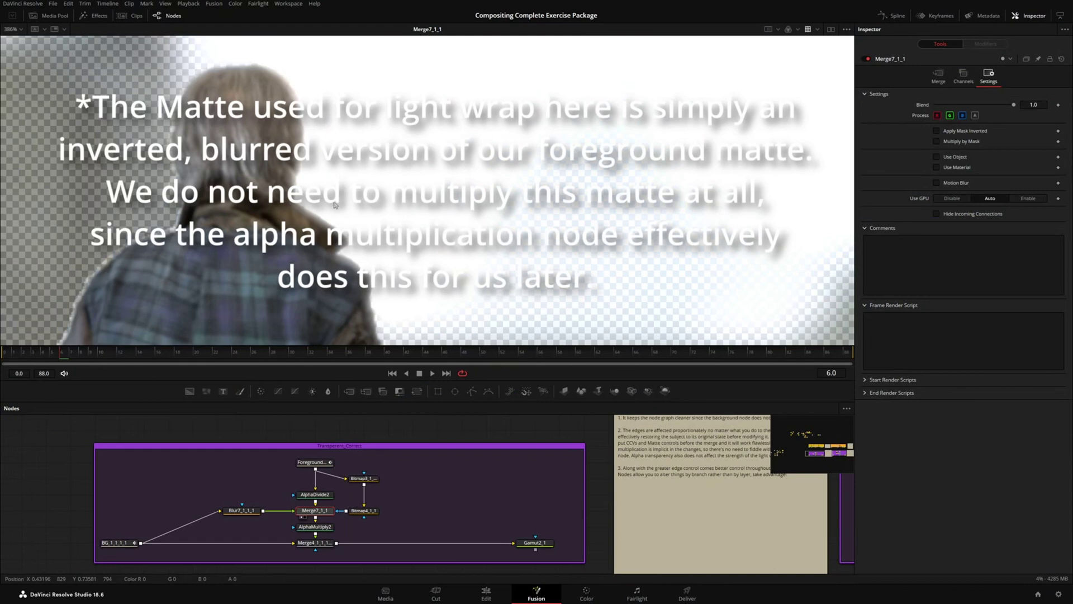
scroll(333, 506, up, 2)
scroll(326, 559, up, 1)
scroll(329, 559, down, 3)
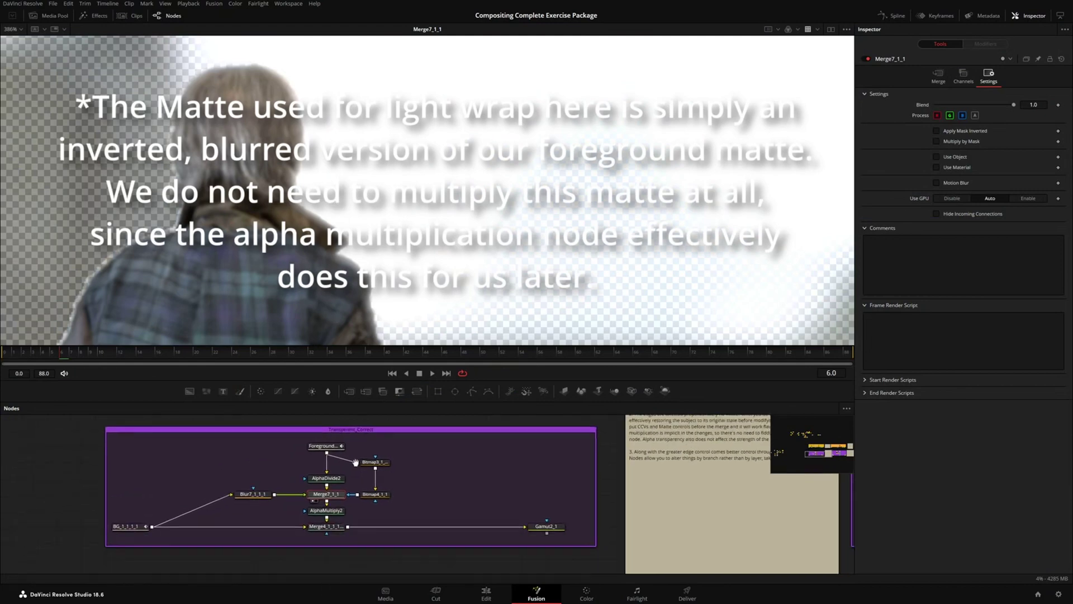
click(342, 504)
key(1)
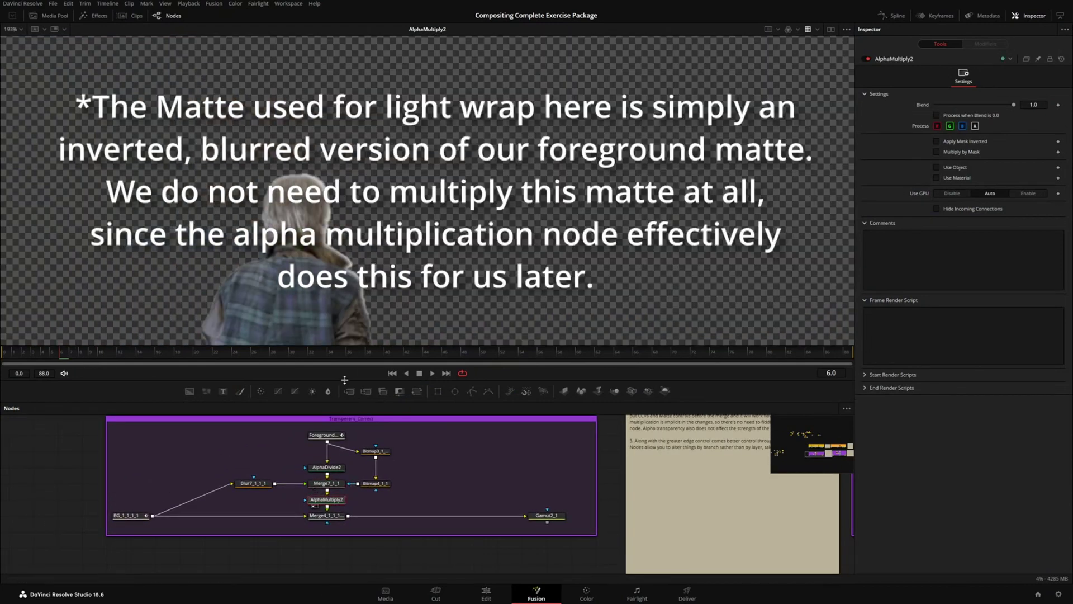
View the Merge4_1_1_1 composite and lower Bitmap4_1_1's High level to 0.548
click(337, 515)
key(1)
scroll(284, 199, up, 5)
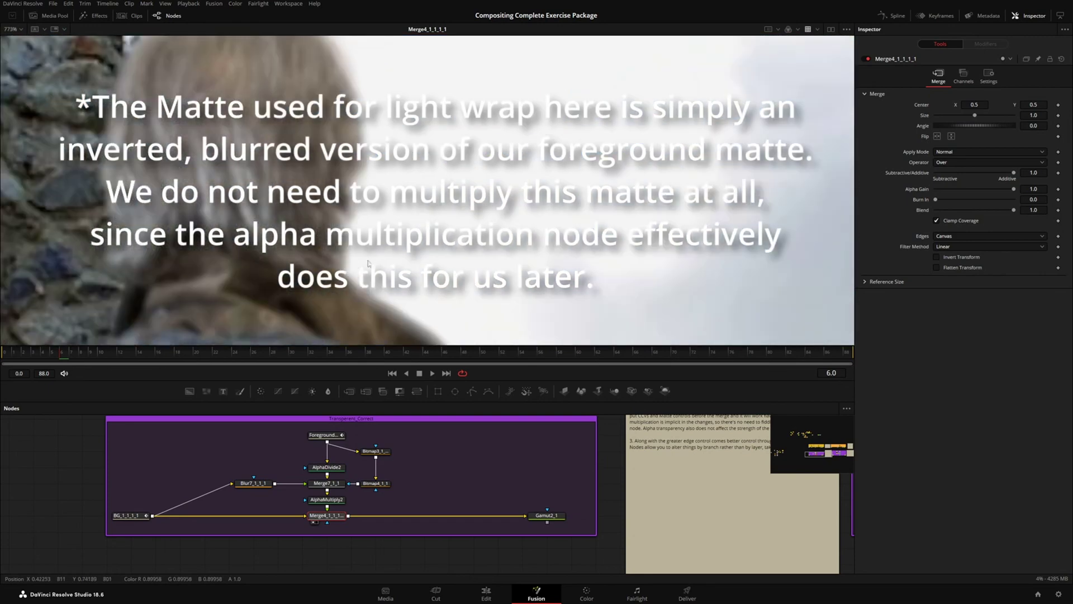
click(373, 483)
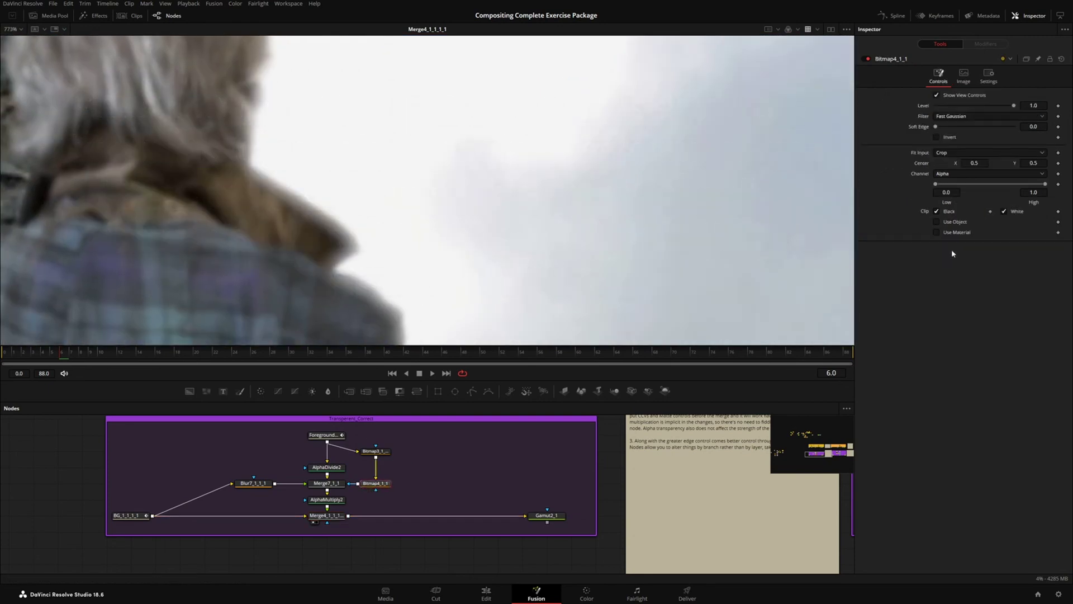
drag(1035, 188, 999, 204)
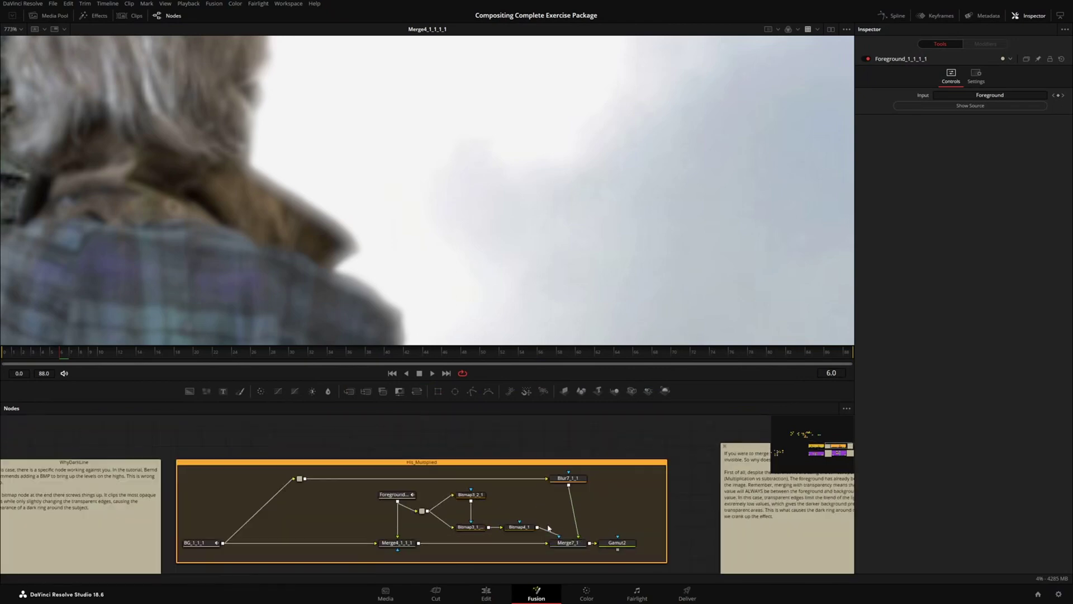
Pan across the node graph and load the Merge7_1 light-wrap merge into the viewer
drag(549, 527, 558, 513)
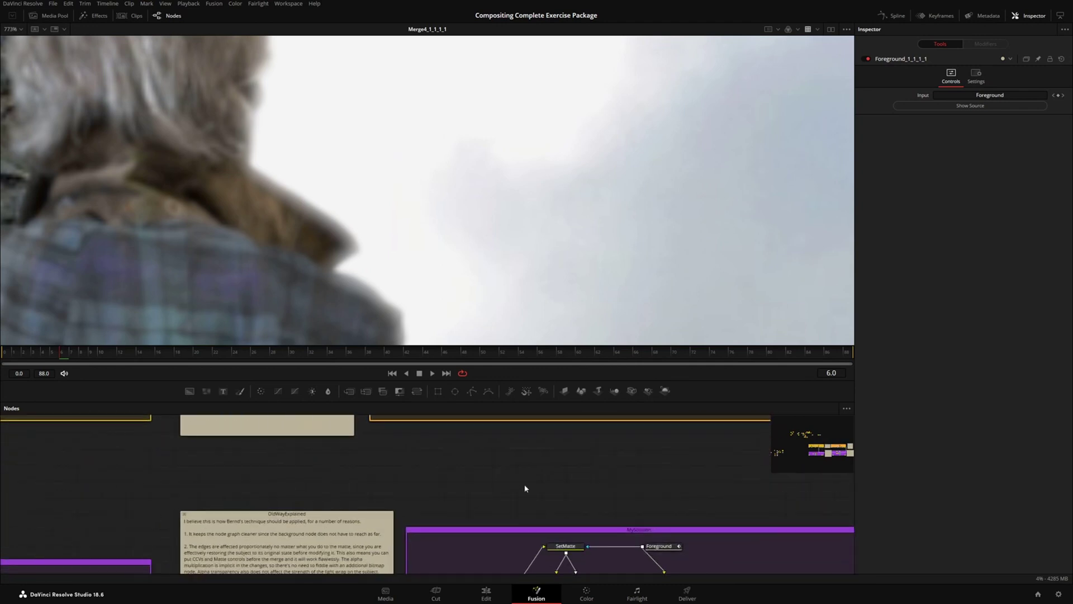
click(712, 464)
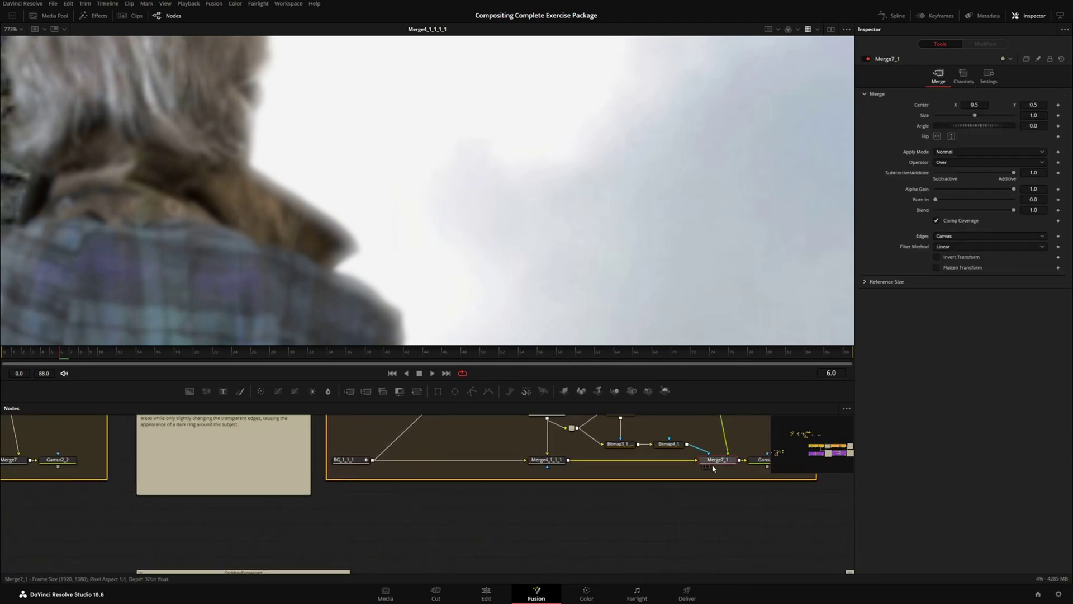
key(1)
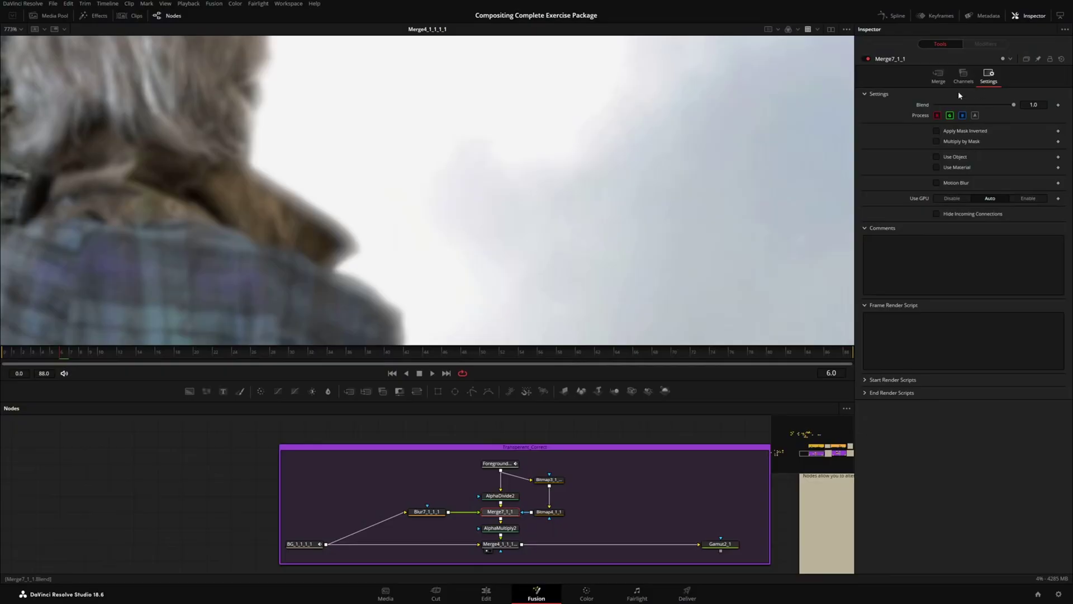
Set Merge7_1_1's Alpha Gain to 0 and its Apply Mode to Screen, checking the hair and wall top
click(930, 81)
scroll(479, 203, down, 3)
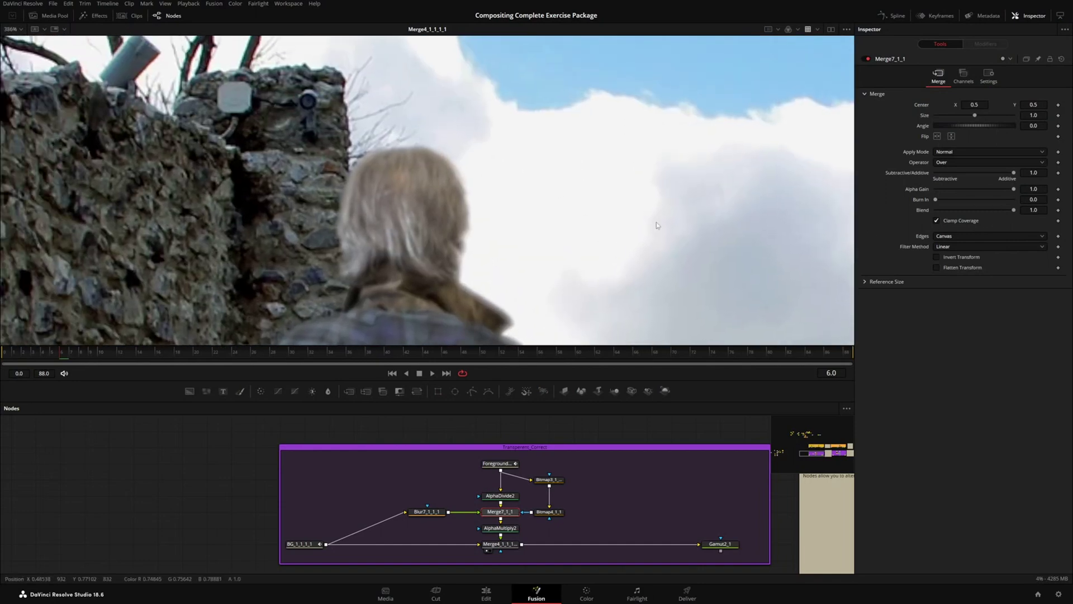
scroll(615, 180, up, 3)
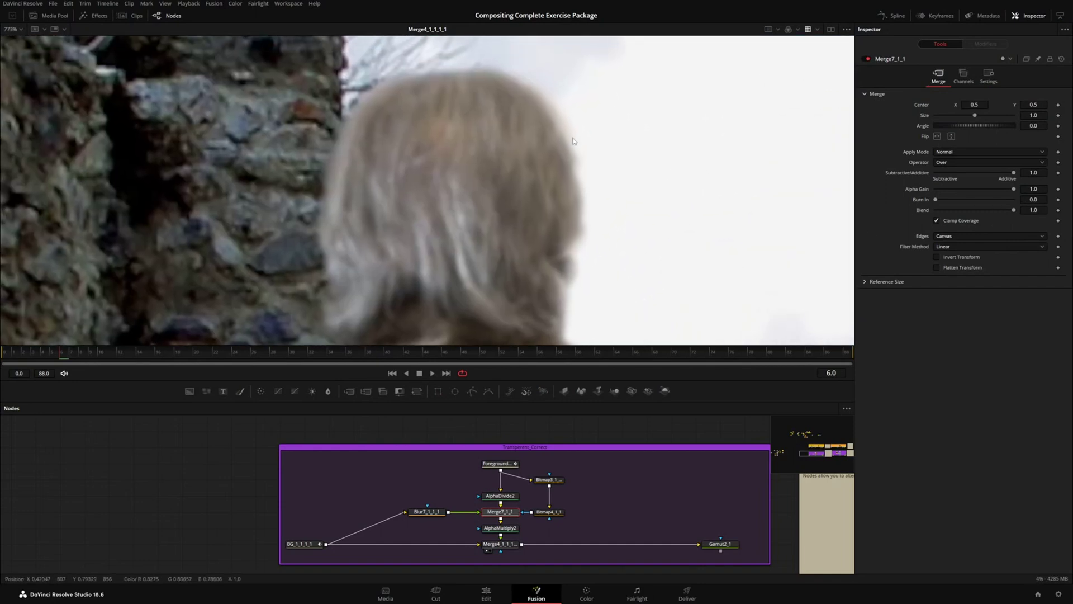
scroll(620, 154, down, 3)
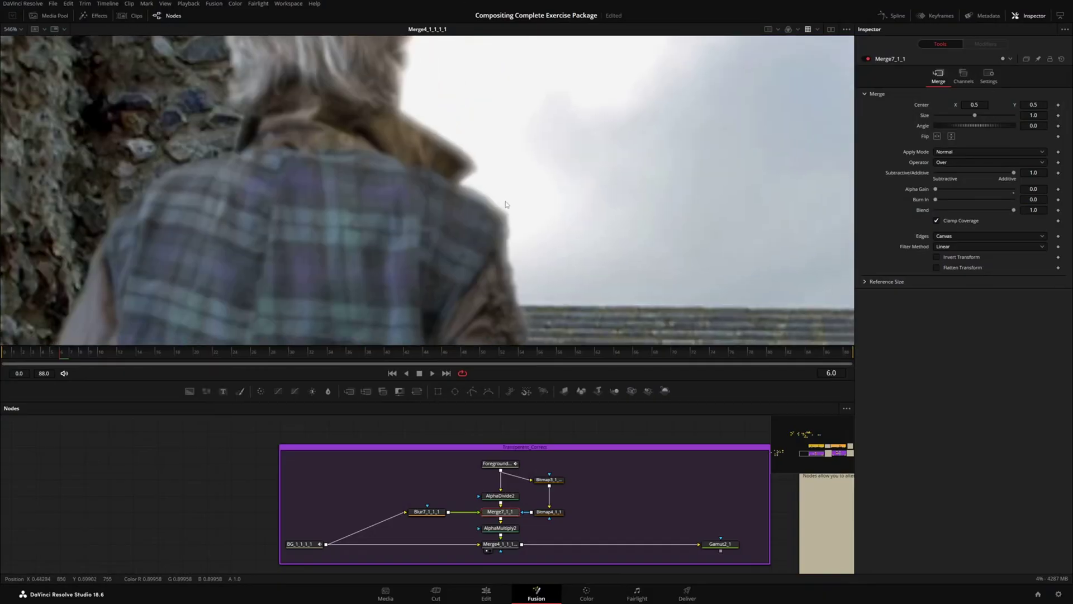
scroll(494, 225, down, 2)
drag(480, 90, 491, 249)
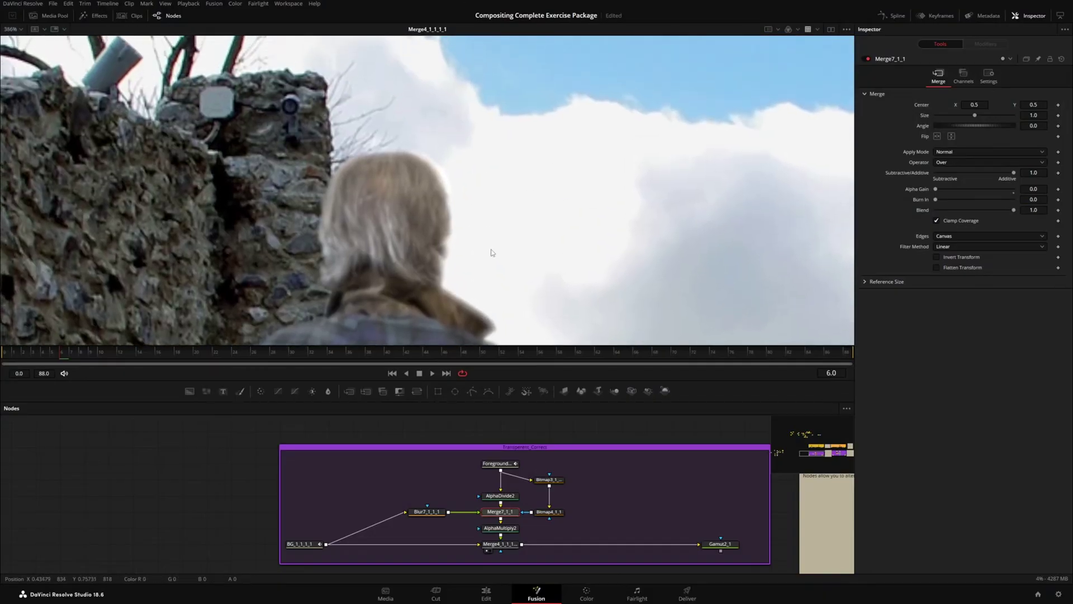
scroll(491, 249, up, 2)
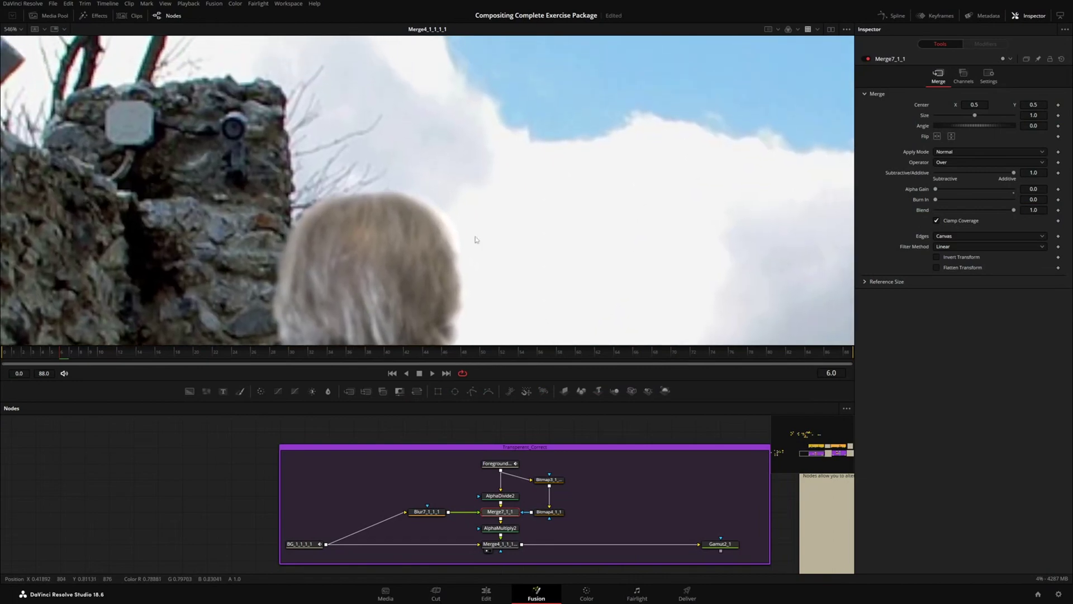
scroll(460, 244, up, 3)
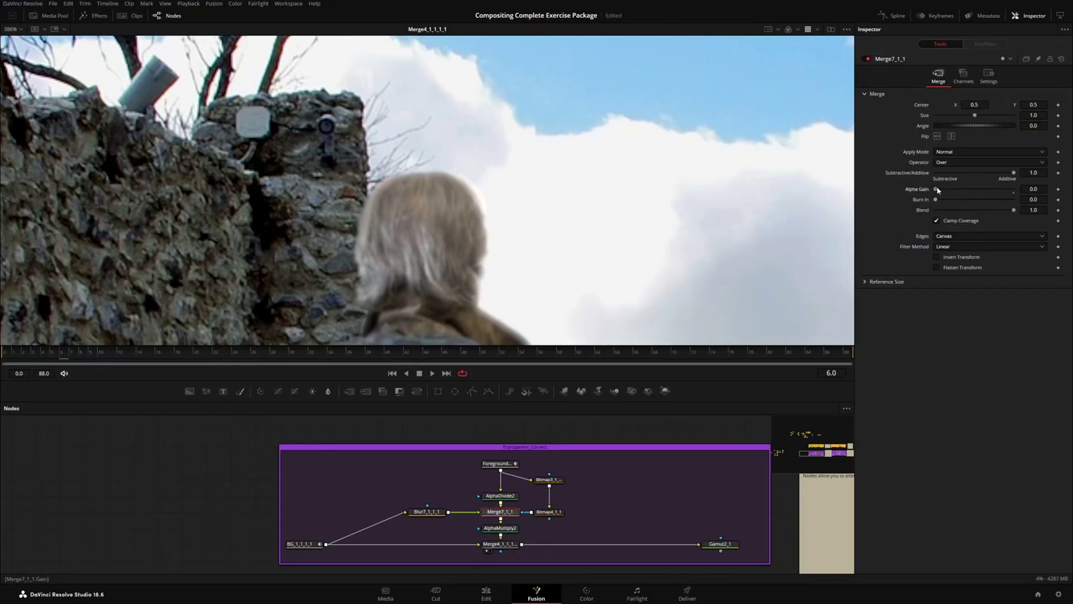
click(965, 152)
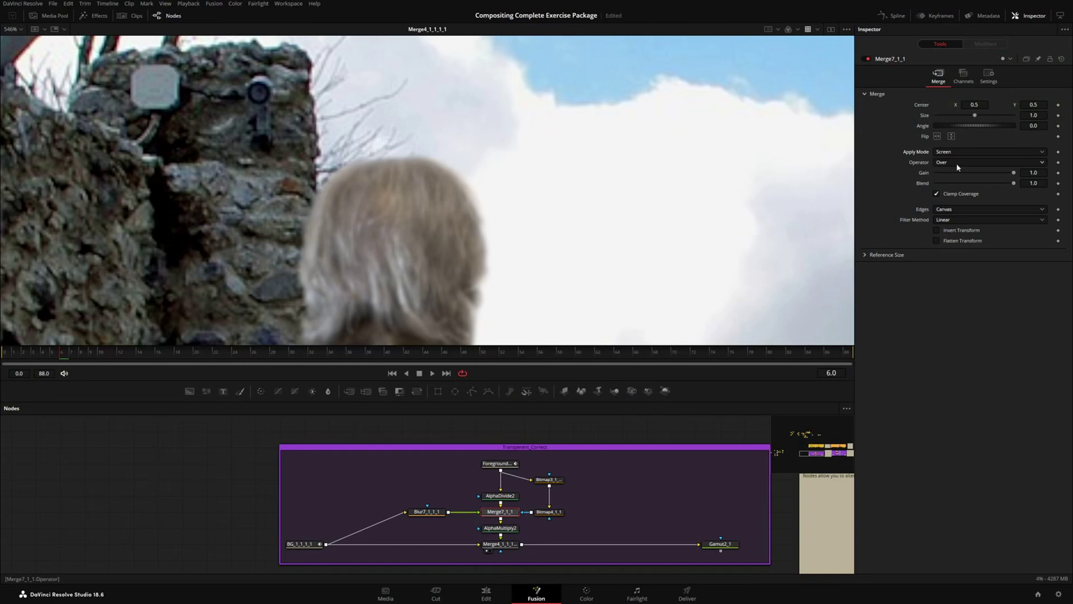
Switch Merge7_1_1's Apply Mode from Screen to Lighten
click(961, 152)
click(961, 223)
scroll(649, 191, down, 1)
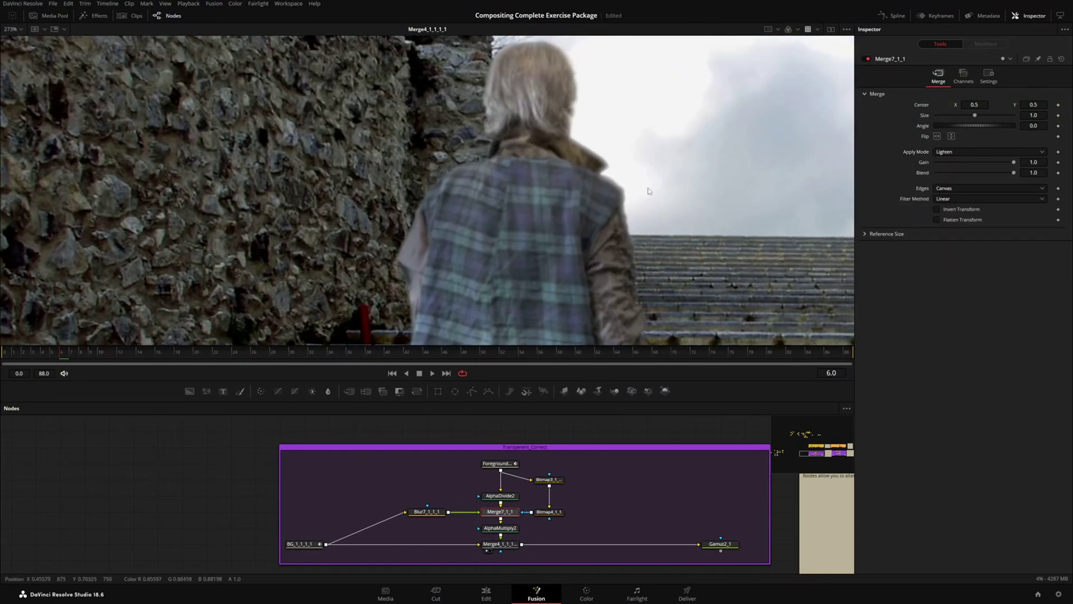
scroll(616, 174, up, 2)
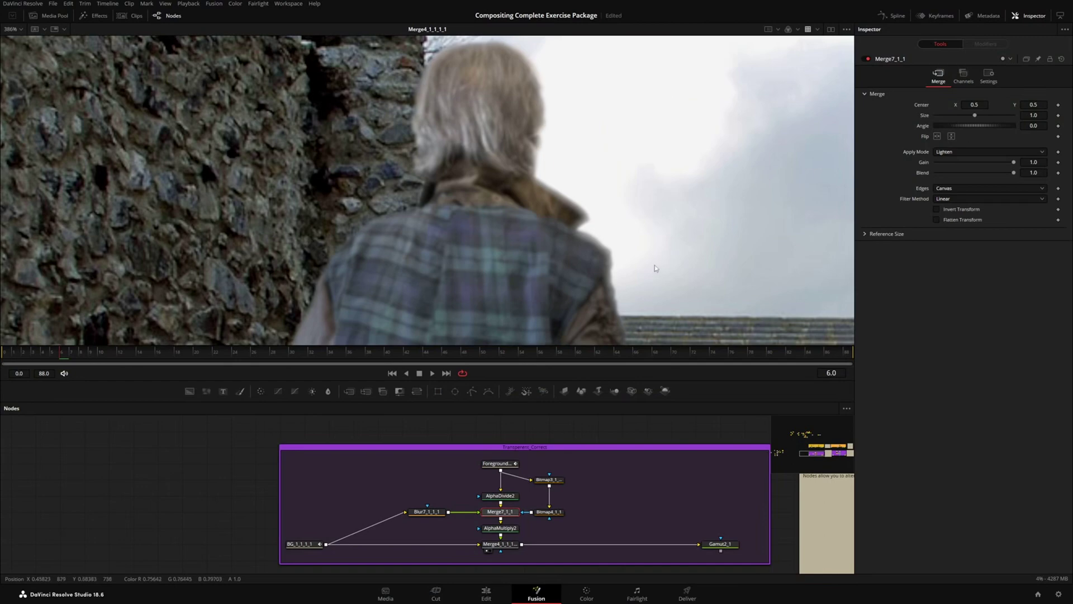
Pan the viewer down to the legs and stairs, then back up to the shoulders and sky
drag(656, 269, 495, 110)
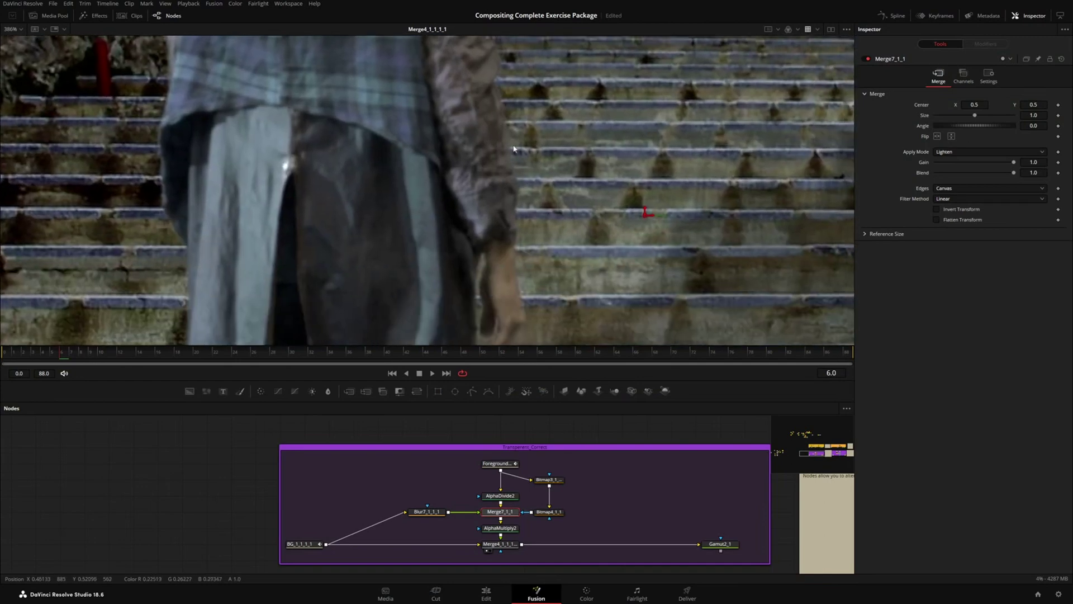
drag(515, 149, 522, 210)
drag(504, 100, 508, 192)
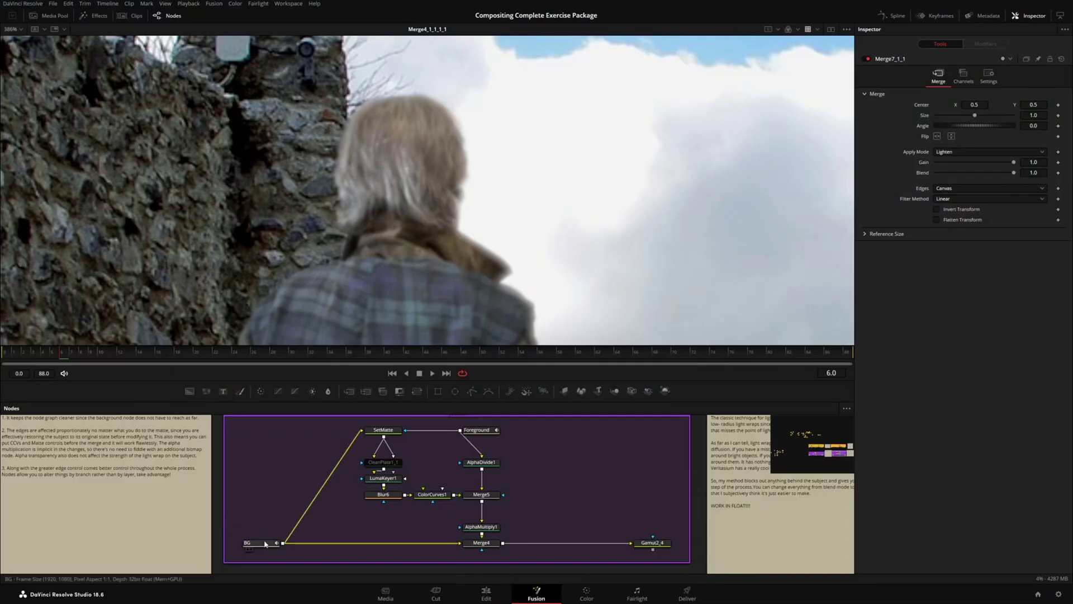
Inspect the BG, SetMatte and Blur5 nodes in turn
click(260, 542)
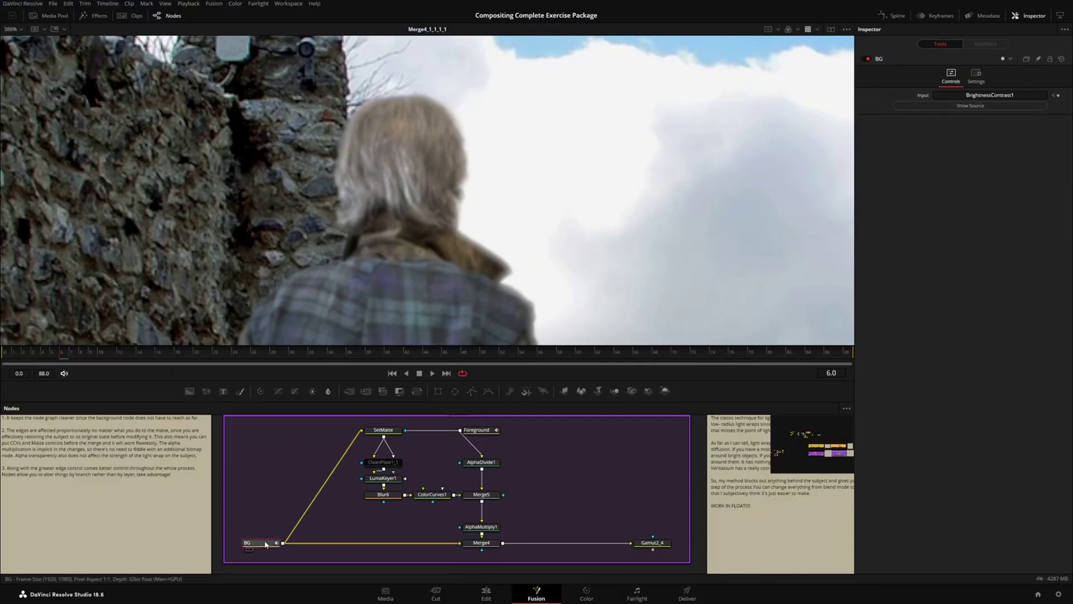
click(387, 432)
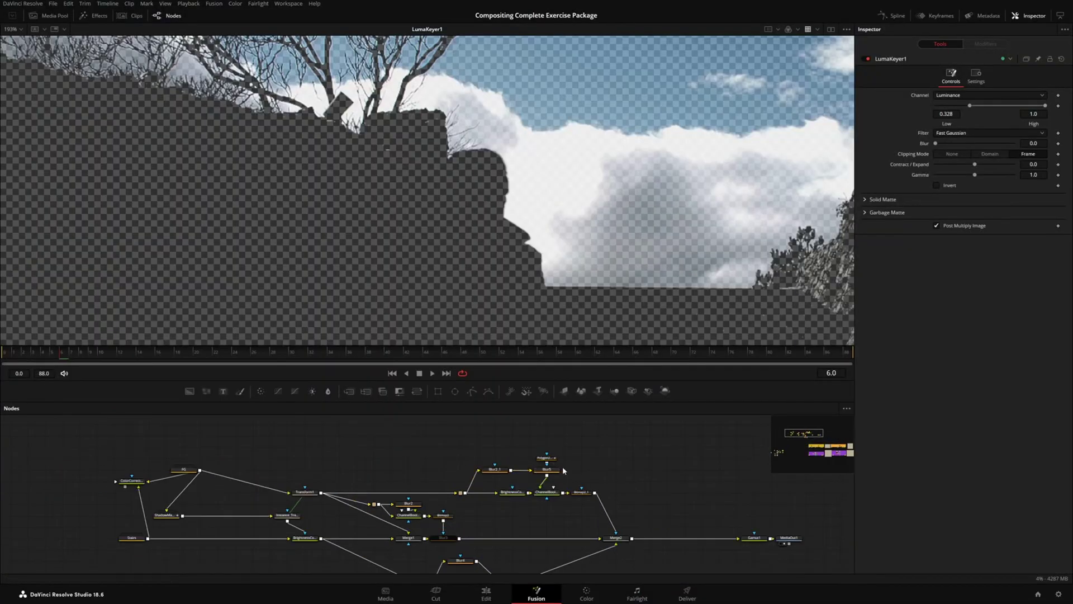
click(553, 472)
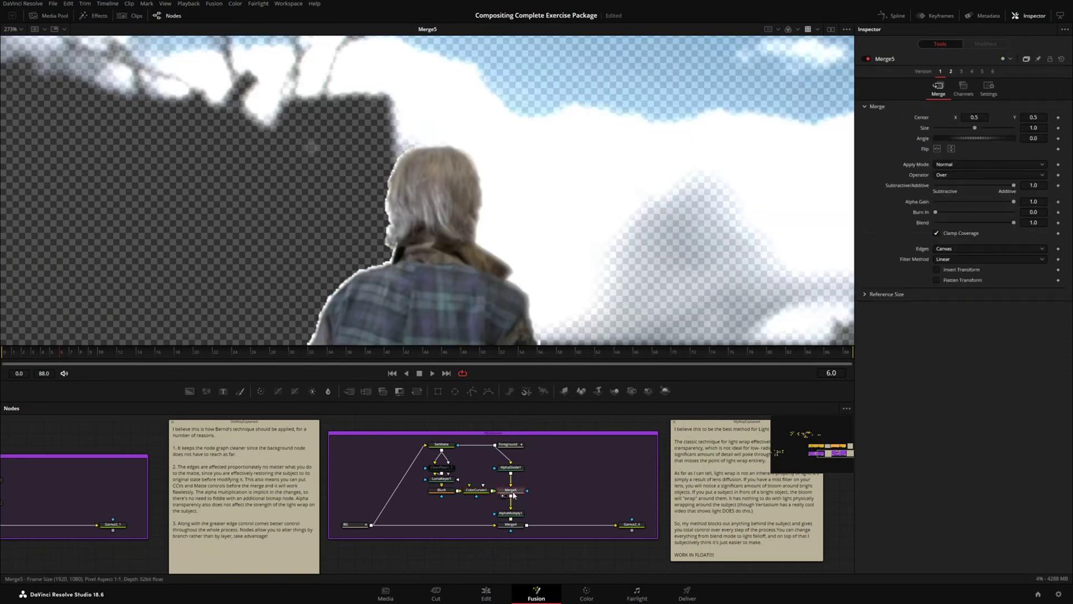
View Merge4, lower LumaKeyer1's key threshold, and reset its High level to 1.0
click(513, 524)
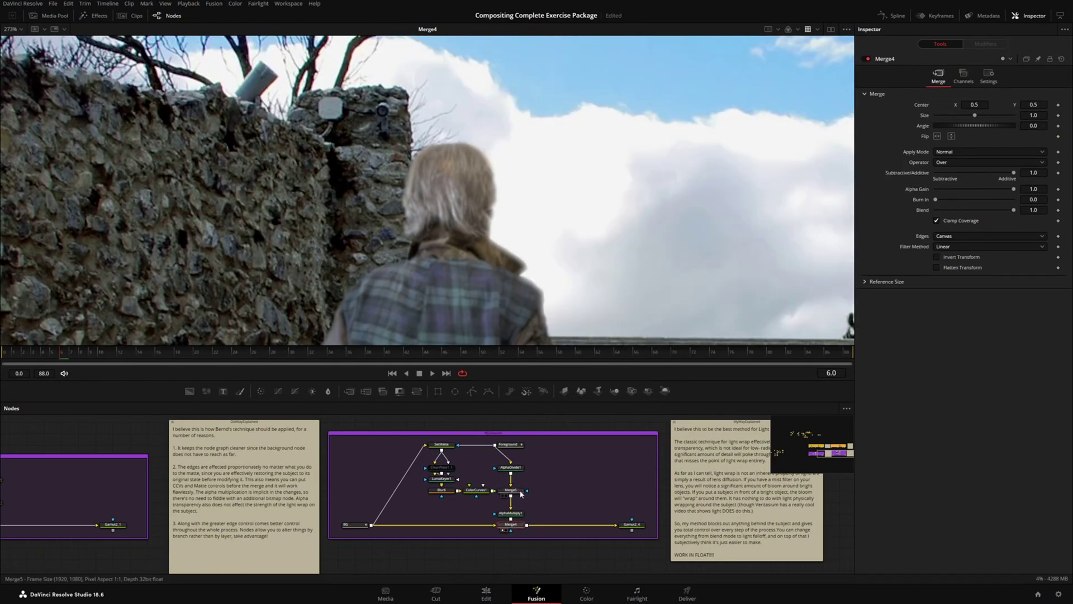
scroll(534, 241, up, 5)
click(448, 481)
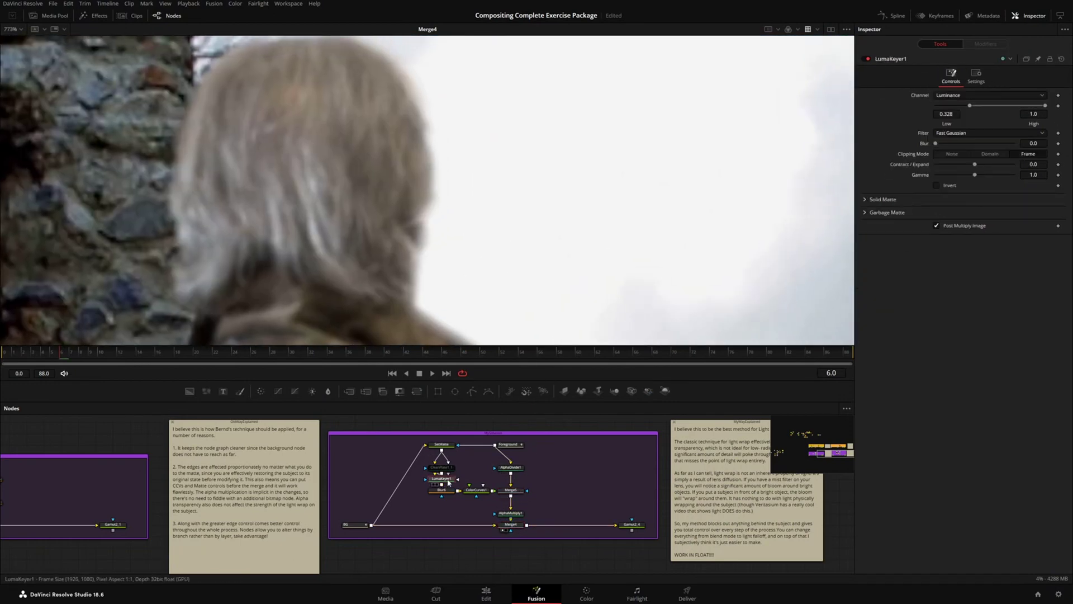
scroll(721, 152, down, 2)
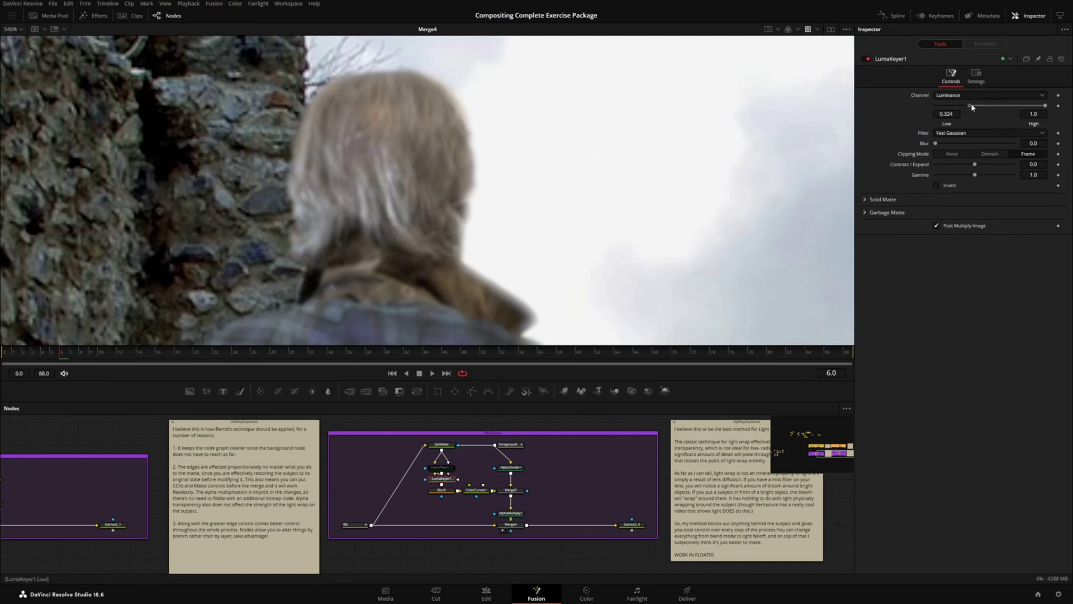
drag(1037, 107, 962, 107)
double_click(963, 106)
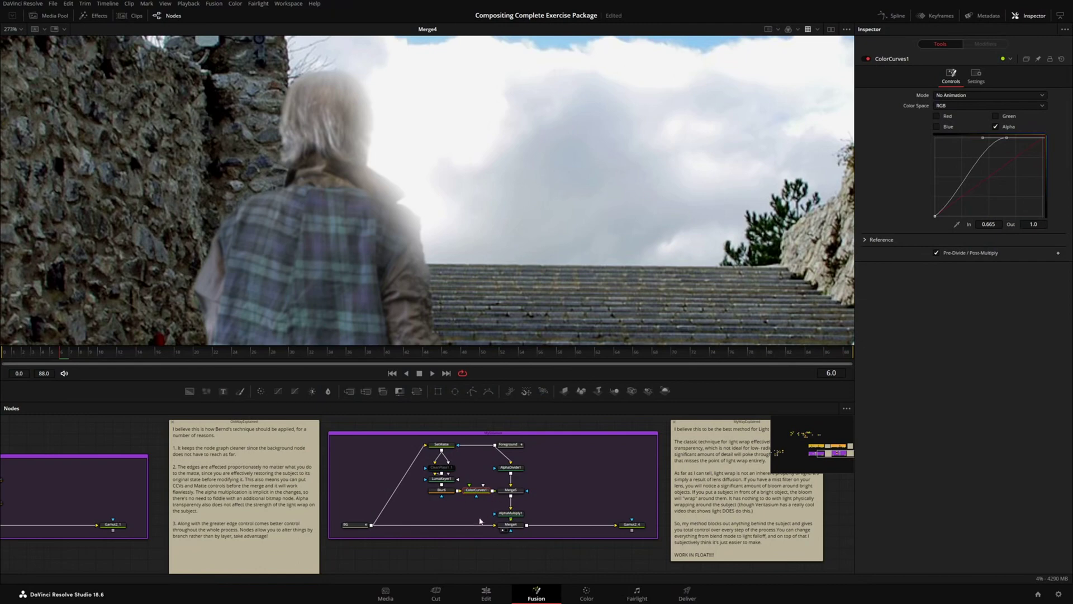
Delete ColorCurves1 and LumaKeyer1, then set Merge5's Apply Mode to Screen
key(Delete)
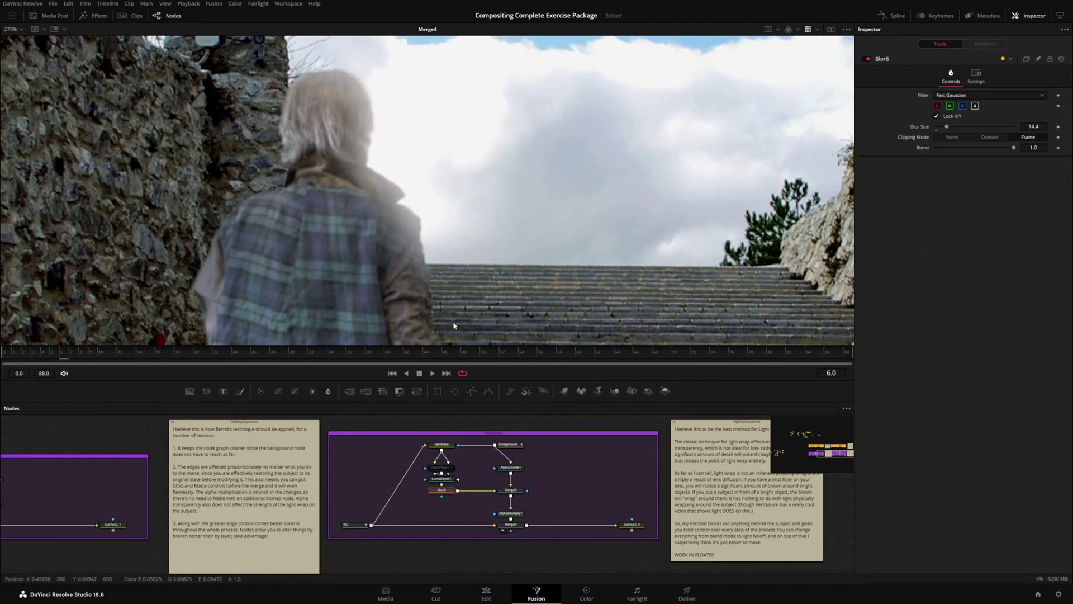
click(447, 482)
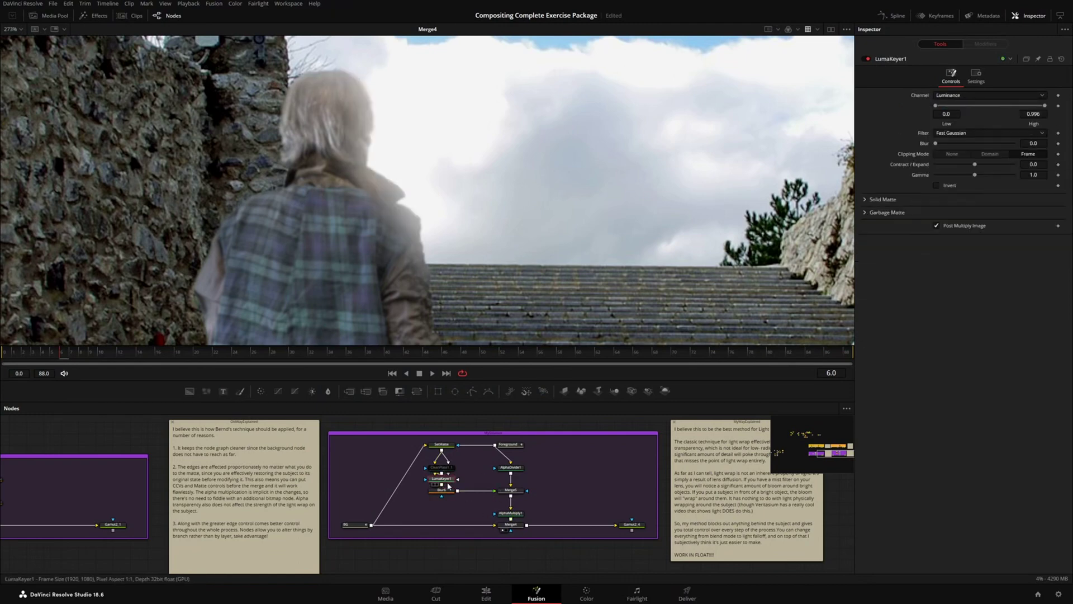
key(Delete)
click(511, 491)
click(988, 164)
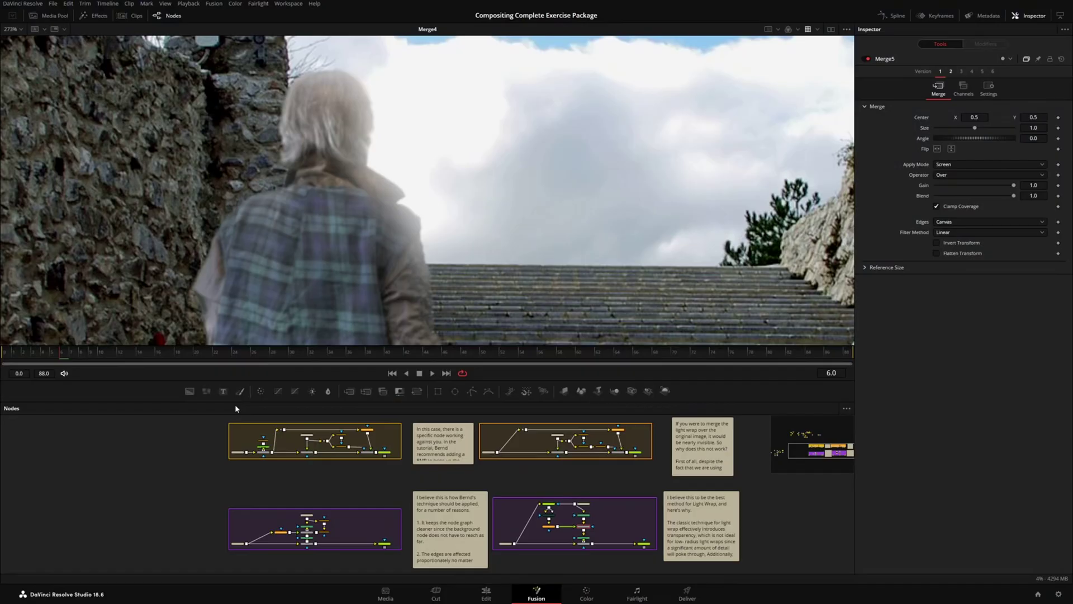
Box-select the two right-hand underlays and every tool inside them
drag(422, 431, 739, 562)
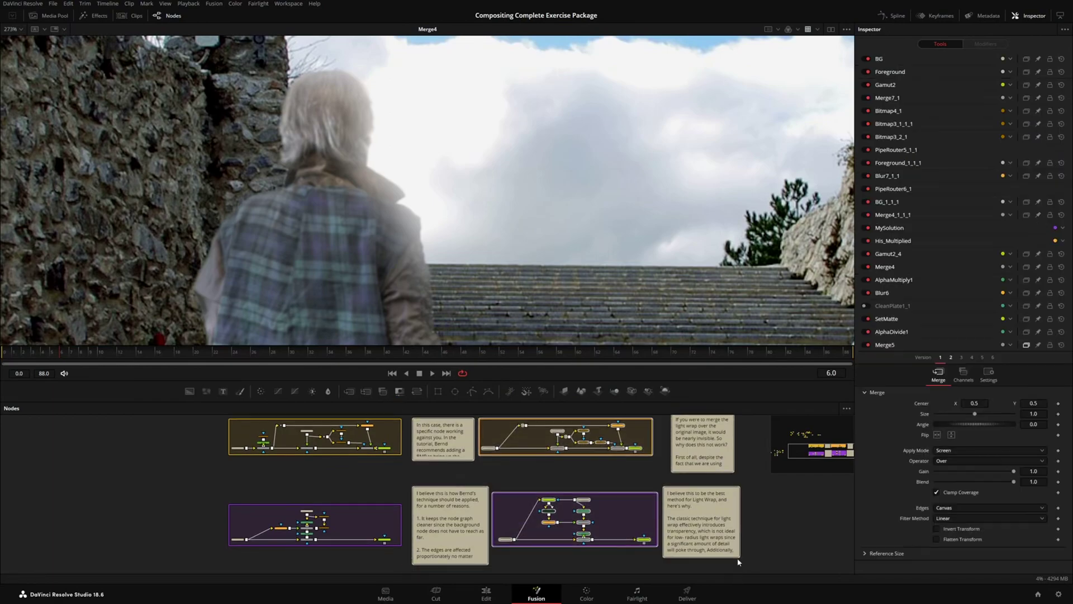